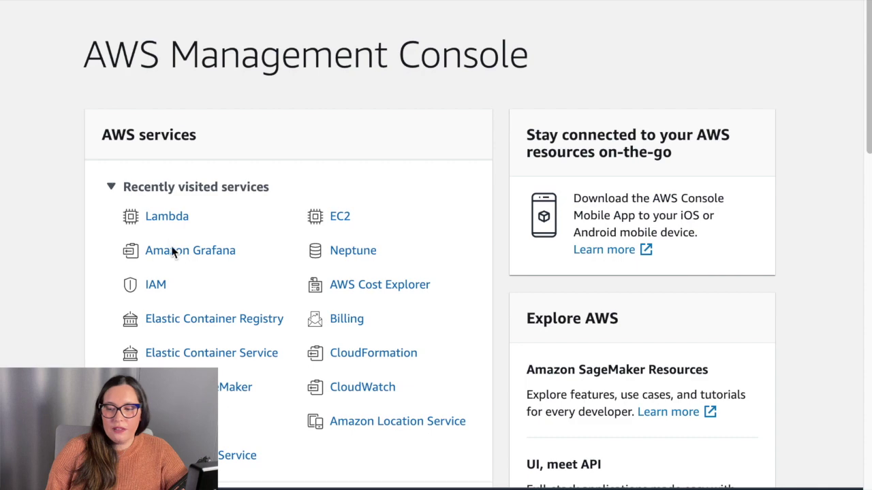
Step: Start a new Amazon Grafana workspace named 'foobar-workspace' and continue to its settings
{"action": "left_click", "coordinate": [172, 249]}
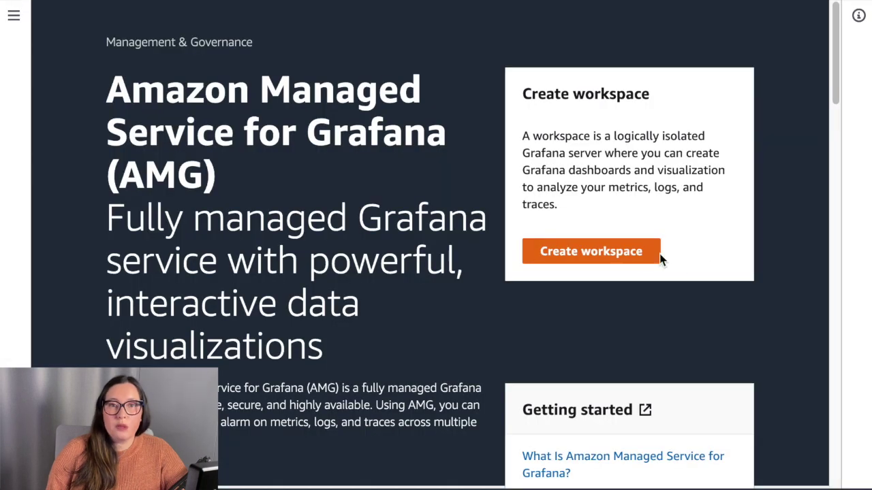
{"action": "left_click", "coordinate": [639, 253]}
{"action": "left_click", "coordinate": [554, 294]}
{"action": "type", "text": "foobar-workspace"}
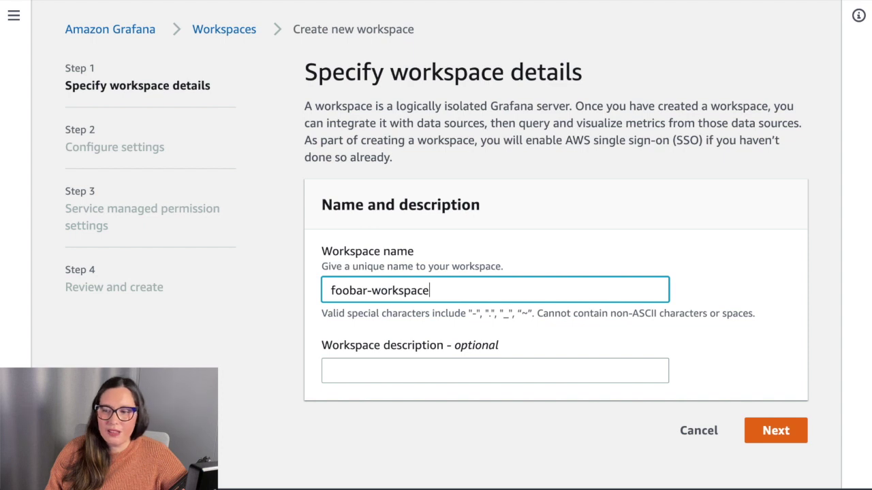
{"action": "left_click", "coordinate": [766, 429]}
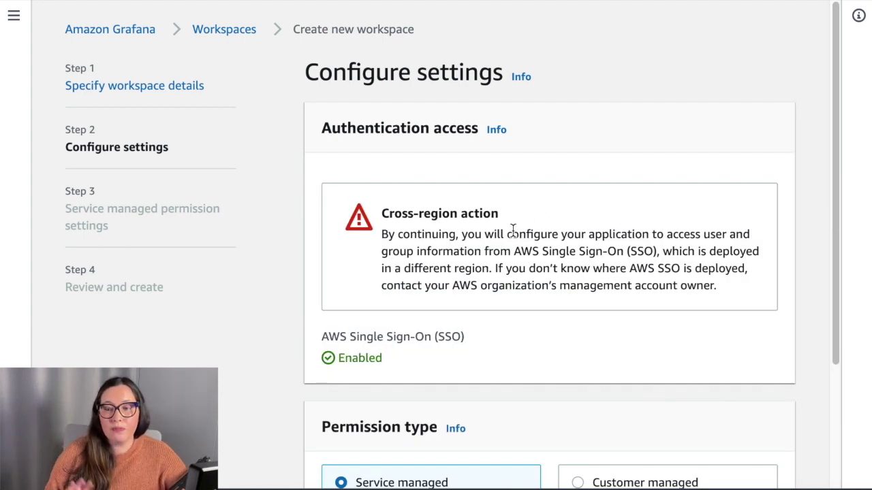
Step: Review Configure settings, keeping AWS SSO and the Service managed permission type
{"action": "scroll", "coordinate": [514, 228], "scroll_direction": "down", "scroll_amount": 3}
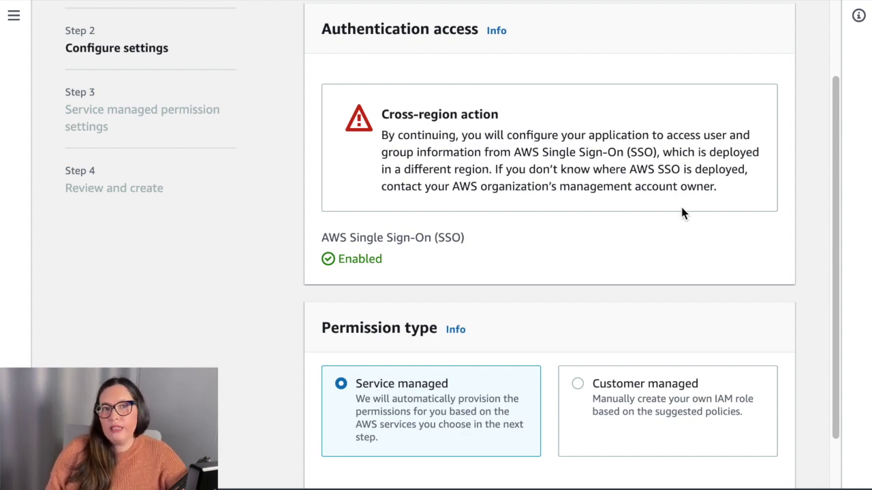
{"action": "scroll", "coordinate": [681, 213], "scroll_direction": "down", "scroll_amount": 2}
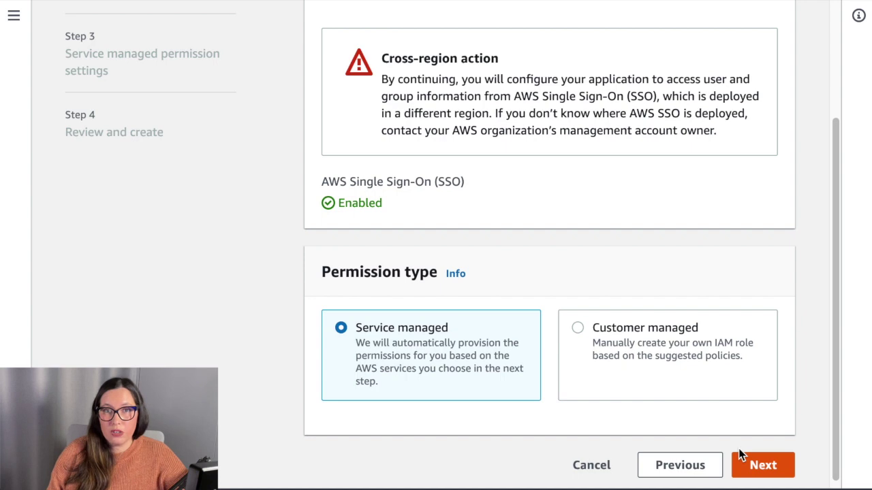
Step: Enable Amazon CloudWatch and AWS X-Ray as the workspace's data sources
{"action": "left_click", "coordinate": [763, 470]}
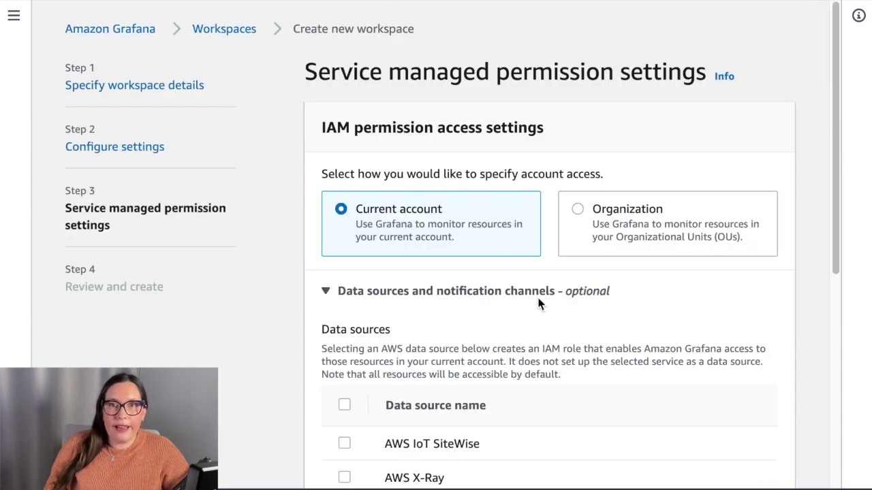
{"action": "scroll", "coordinate": [500, 263], "scroll_direction": "down", "scroll_amount": 3}
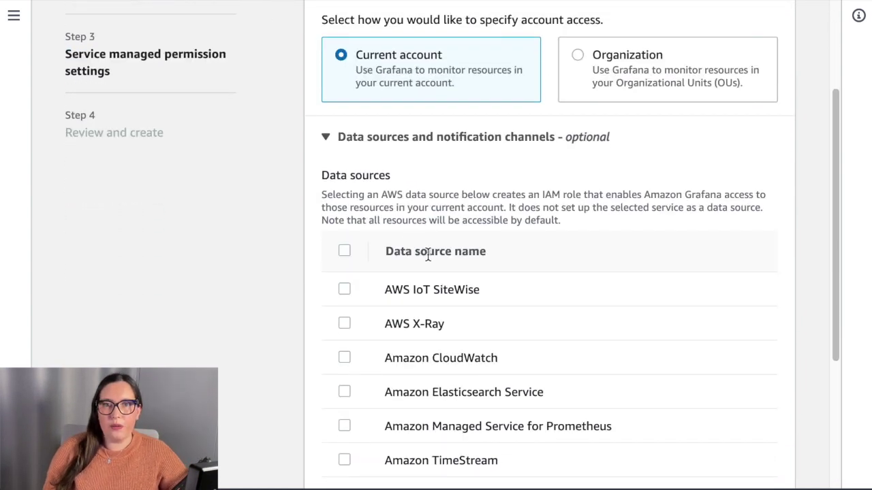
{"action": "scroll", "coordinate": [428, 254], "scroll_direction": "down", "scroll_amount": 1}
{"action": "left_click", "coordinate": [344, 291]}
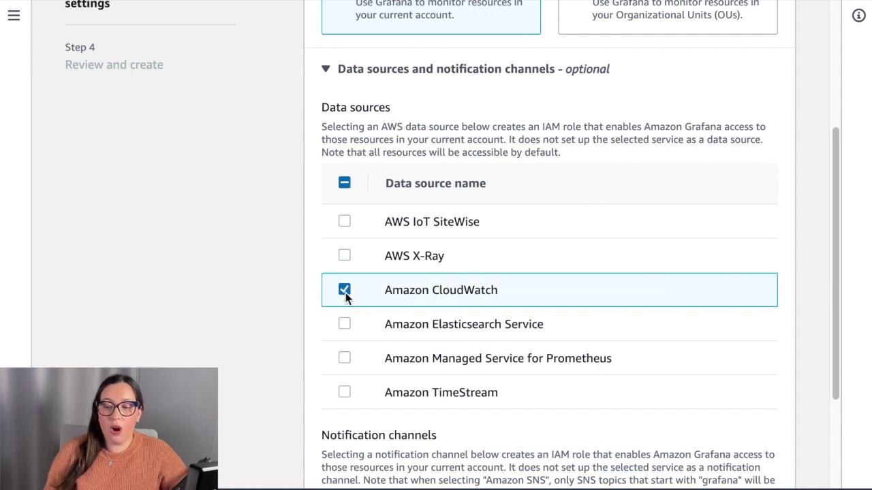
{"action": "left_click", "coordinate": [344, 256]}
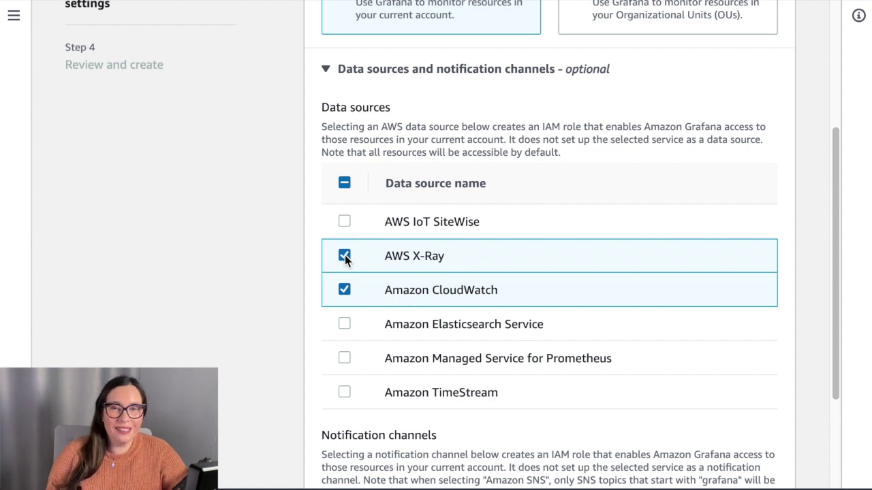
Step: Enable Amazon SNS as the notification channel
{"action": "scroll", "coordinate": [469, 353], "scroll_direction": "down", "scroll_amount": 1}
{"action": "scroll", "coordinate": [469, 354], "scroll_direction": "down", "scroll_amount": 3}
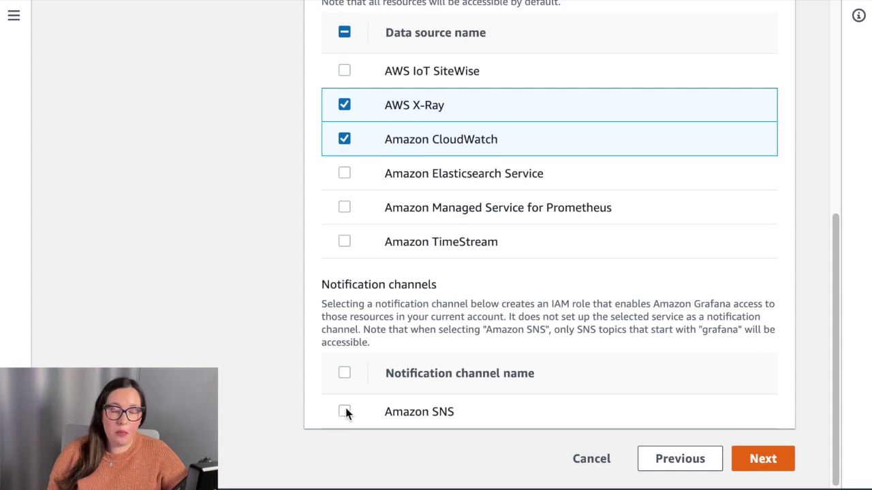
{"action": "left_click", "coordinate": [344, 411]}
Step: Review and create the foobar-workspace workspace, then view its Users list
{"action": "left_click", "coordinate": [753, 460]}
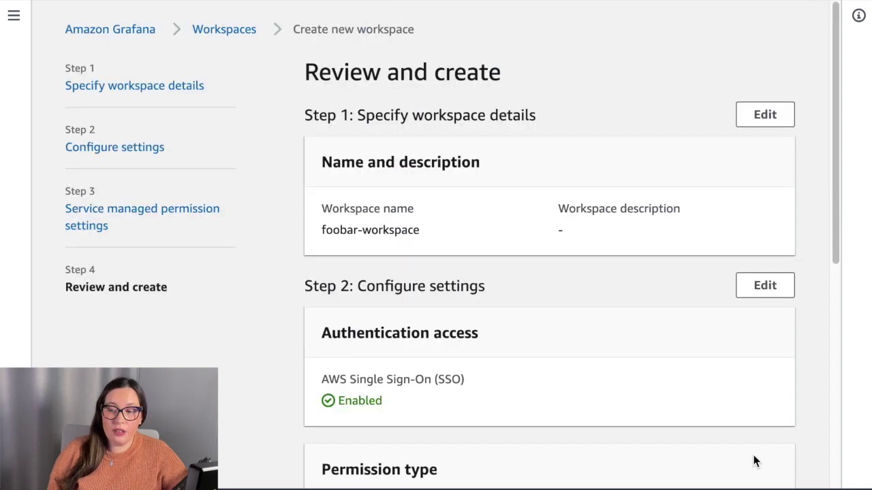
{"action": "scroll", "coordinate": [560, 185], "scroll_direction": "down", "scroll_amount": 3}
{"action": "scroll", "coordinate": [559, 180], "scroll_direction": "down", "scroll_amount": 3}
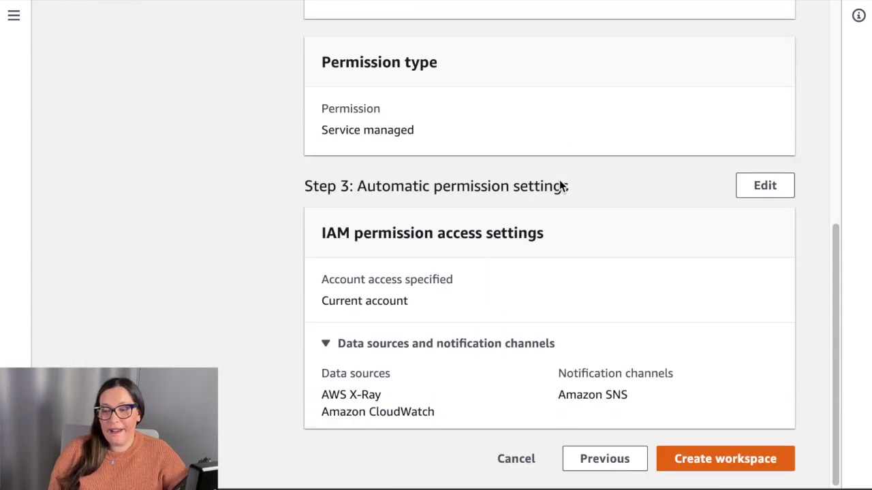
{"action": "left_click", "coordinate": [726, 460]}
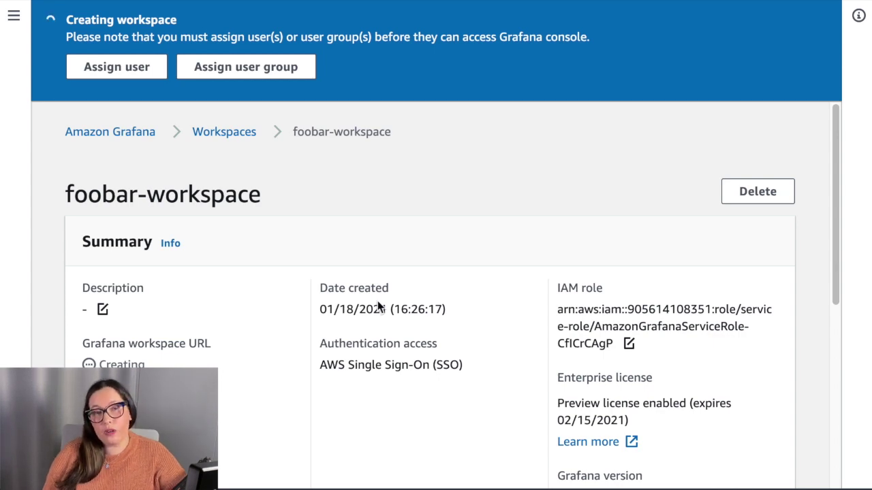
{"action": "left_click", "coordinate": [127, 69]}
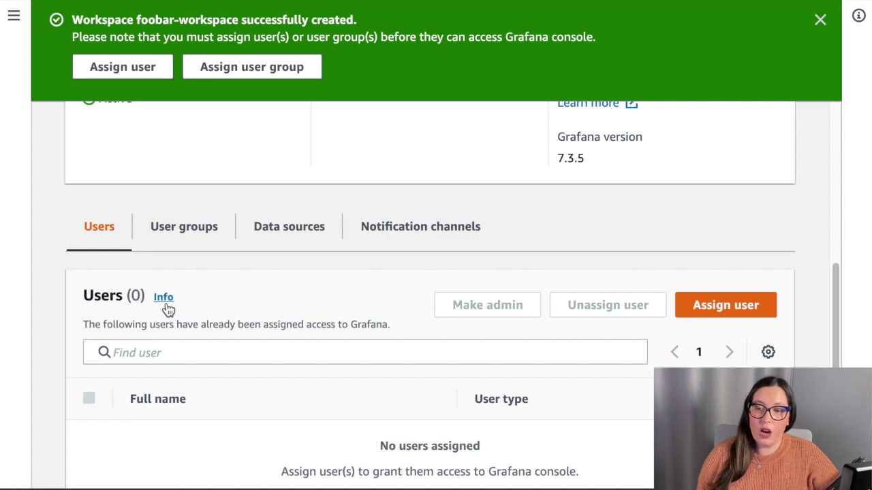
Step: Assign the only available user to the workspace
{"action": "left_click", "coordinate": [143, 69]}
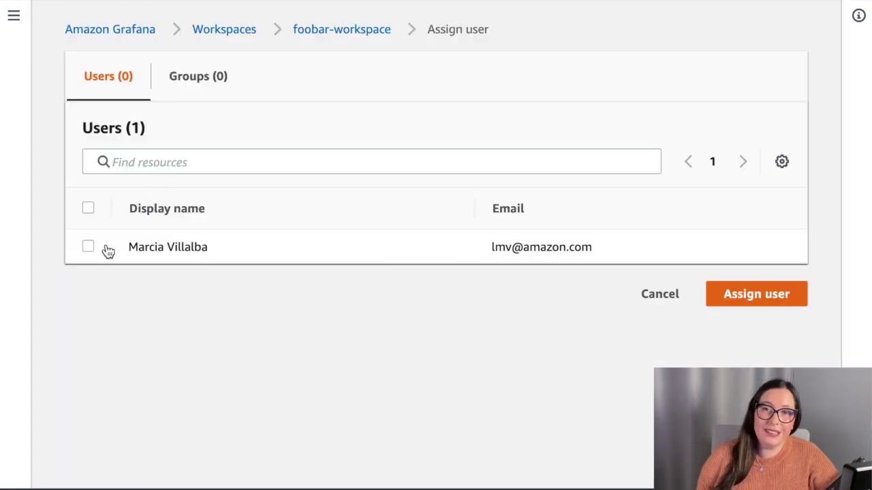
{"action": "left_click", "coordinate": [95, 248]}
{"action": "left_click", "coordinate": [786, 362]}
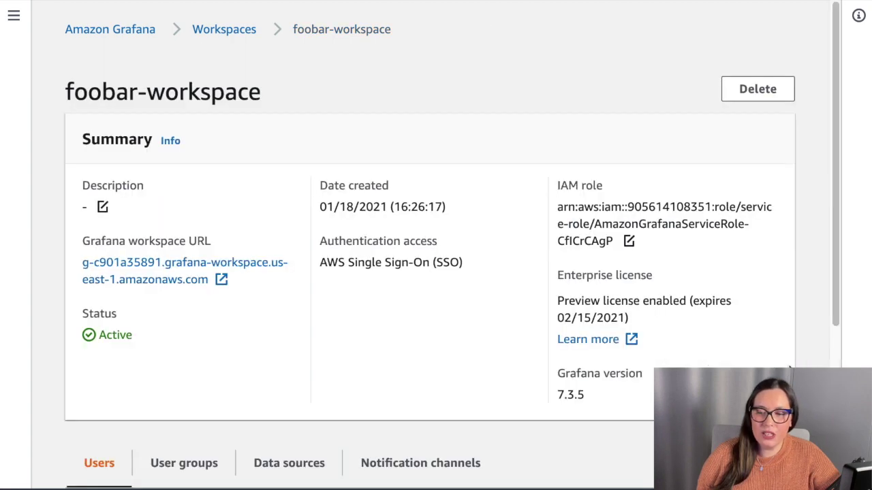
Step: Make the assigned user an Admin and open the workspace's Grafana URL
{"action": "scroll", "coordinate": [409, 307], "scroll_direction": "down", "scroll_amount": 4}
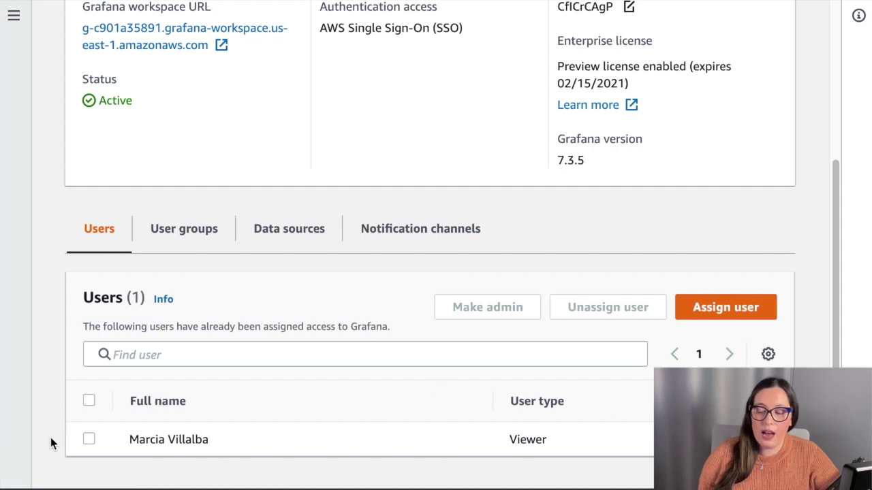
{"action": "left_click", "coordinate": [89, 439]}
{"action": "left_click", "coordinate": [485, 313]}
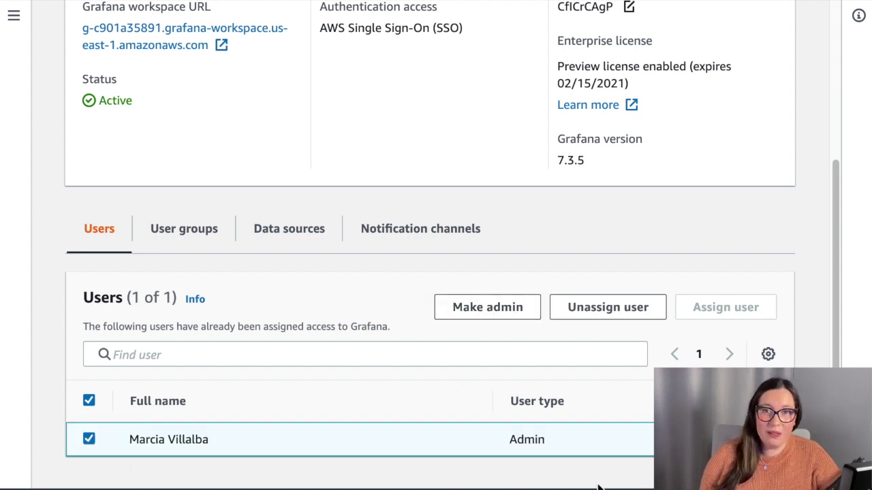
{"action": "scroll", "coordinate": [166, 71], "scroll_direction": "up", "scroll_amount": 1}
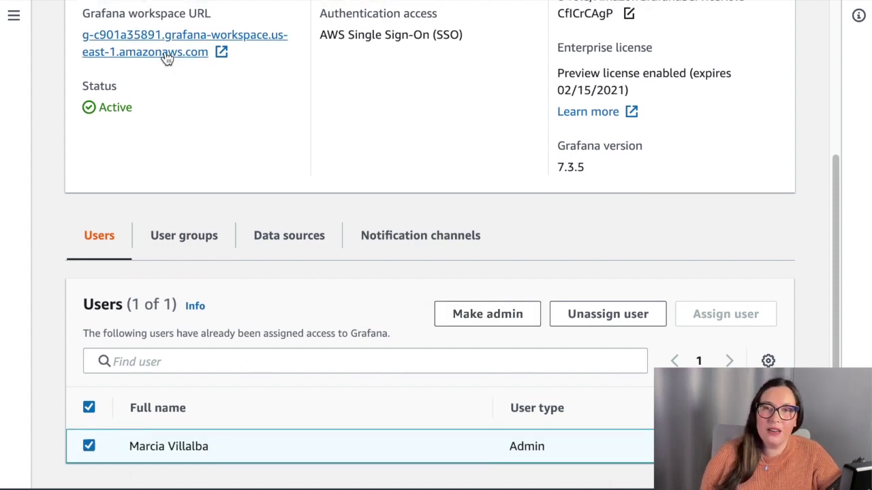
{"action": "left_click", "coordinate": [165, 53]}
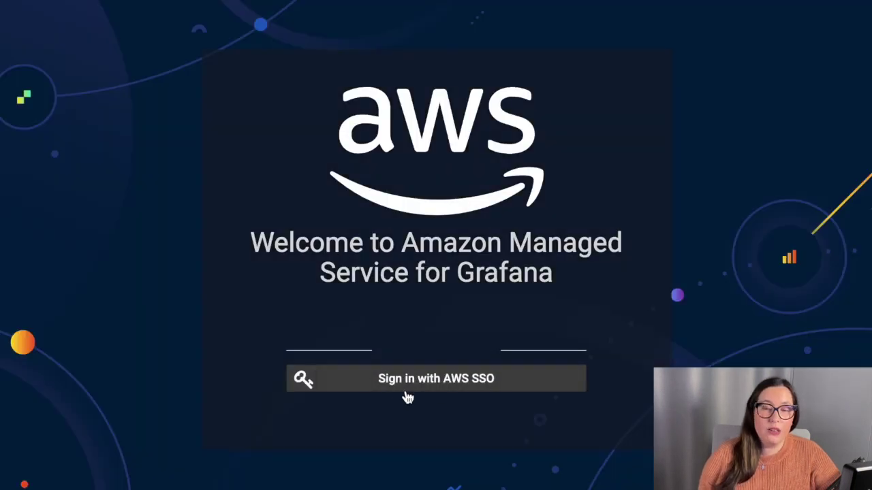
Step: Sign in to Grafana with AWS SSO and go to the AWS Data Sources page
{"action": "left_click", "coordinate": [409, 382]}
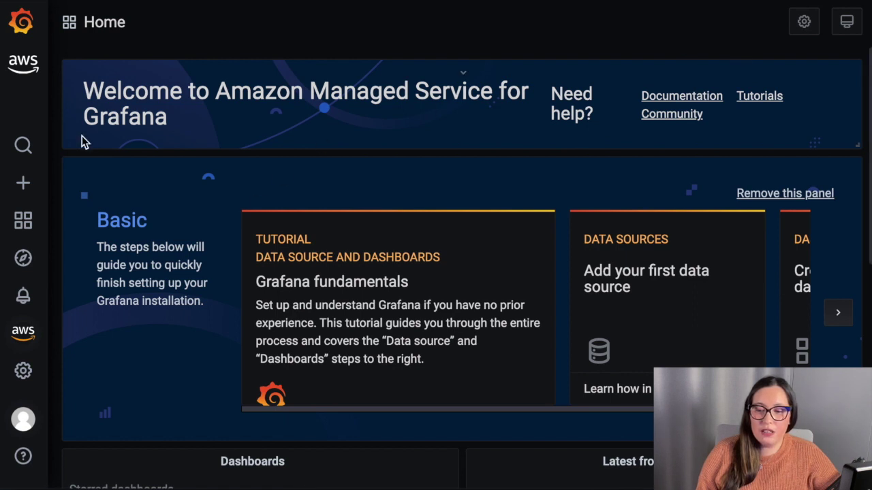
{"action": "left_click", "coordinate": [23, 332]}
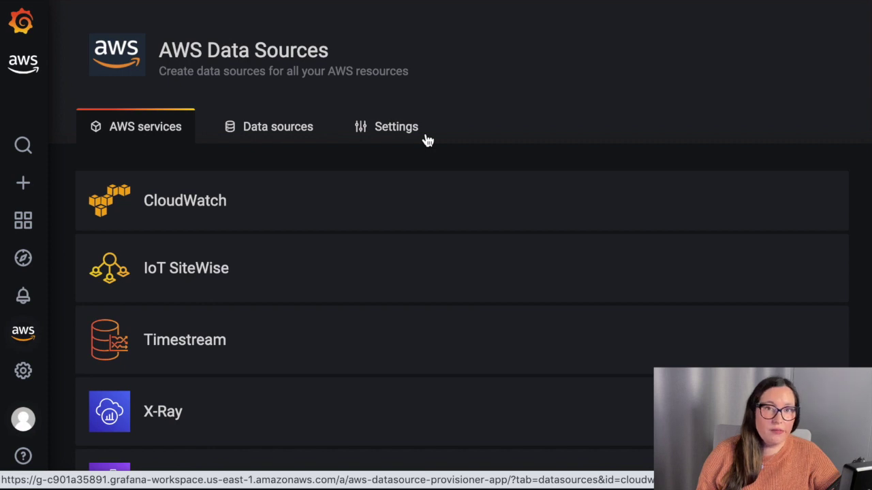
Step: Add a CloudWatch data source with default region US East (N. Virginia) and view its dashboards
{"action": "scroll", "coordinate": [288, 184], "scroll_direction": "down", "scroll_amount": 2}
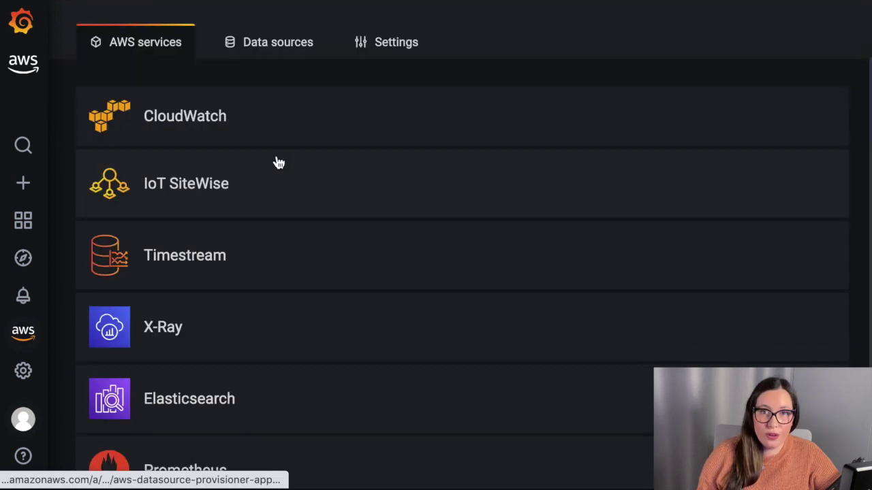
{"action": "left_click", "coordinate": [293, 125]}
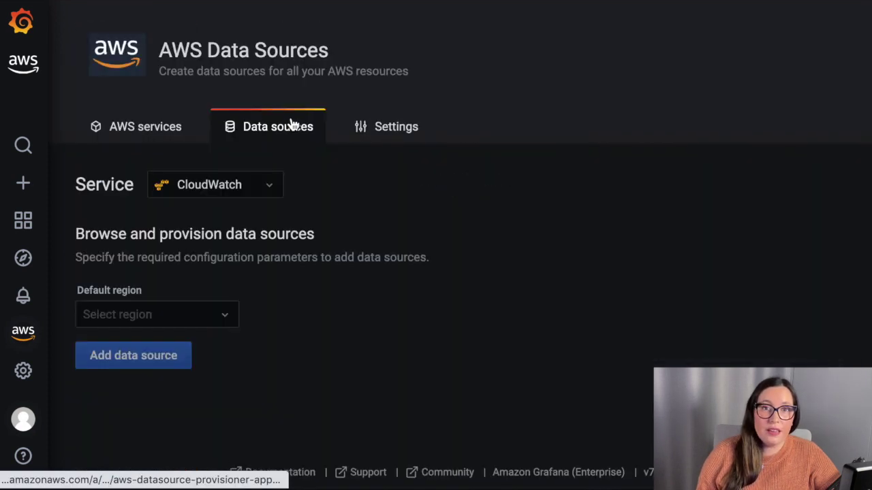
{"action": "left_click", "coordinate": [180, 314]}
{"action": "scroll", "coordinate": [191, 397], "scroll_direction": "down", "scroll_amount": 4}
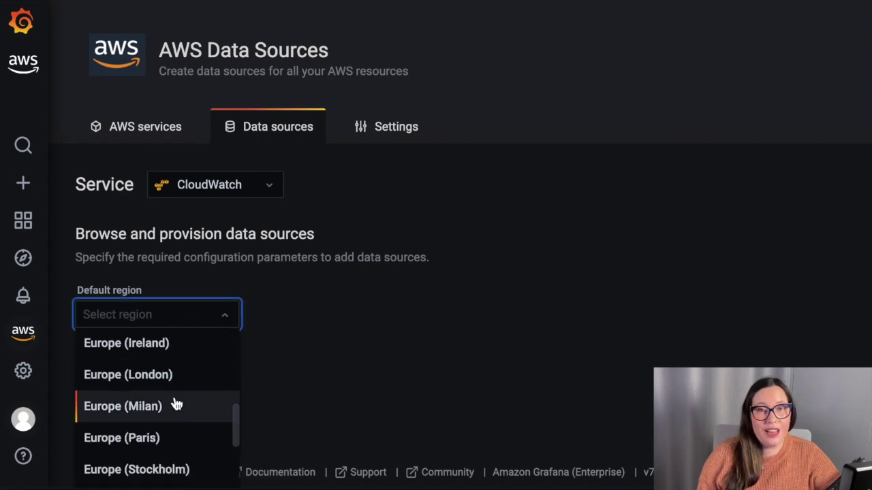
{"action": "scroll", "coordinate": [175, 405], "scroll_direction": "down", "scroll_amount": 3}
{"action": "left_click", "coordinate": [180, 384]}
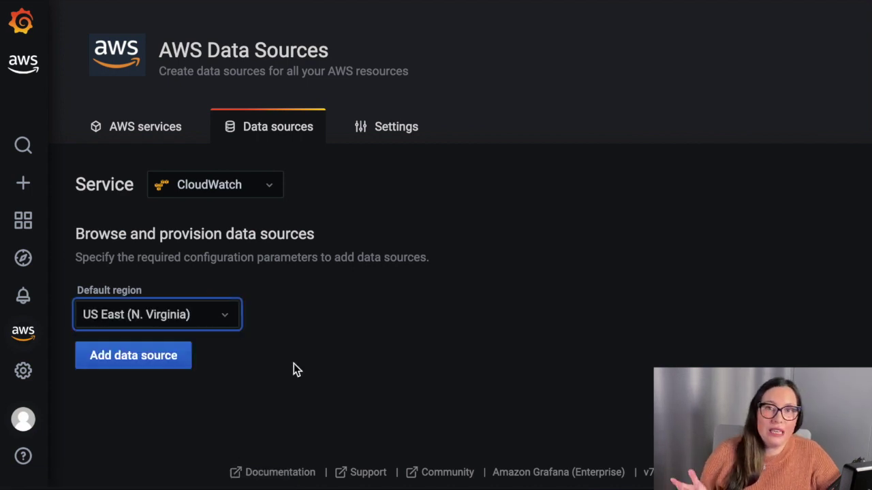
{"action": "left_click", "coordinate": [170, 368]}
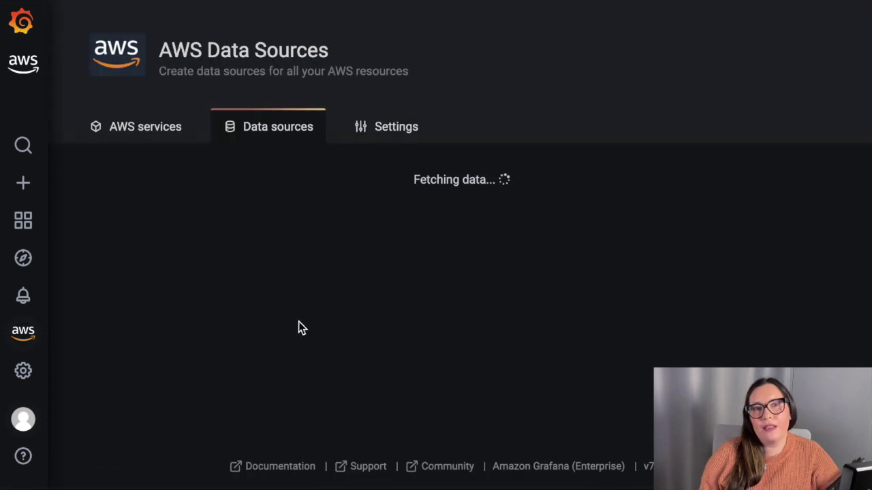
{"action": "scroll", "coordinate": [298, 323], "scroll_direction": "down", "scroll_amount": 3}
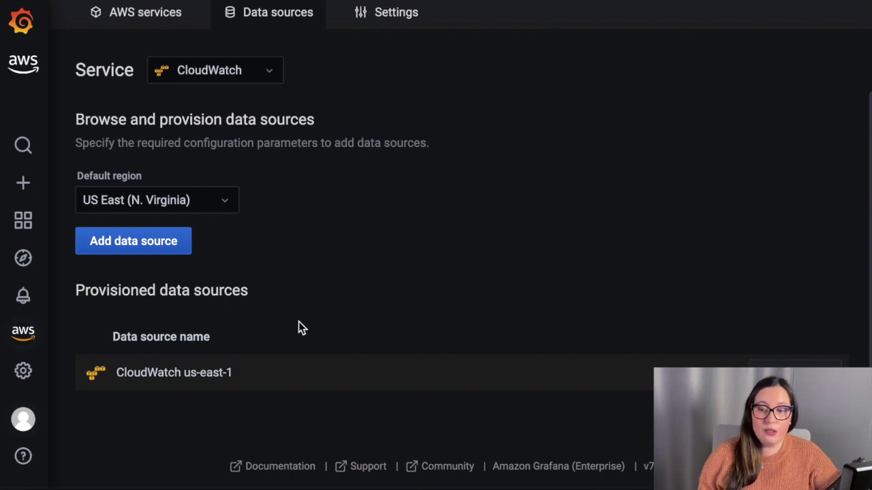
{"action": "left_click", "coordinate": [261, 133]}
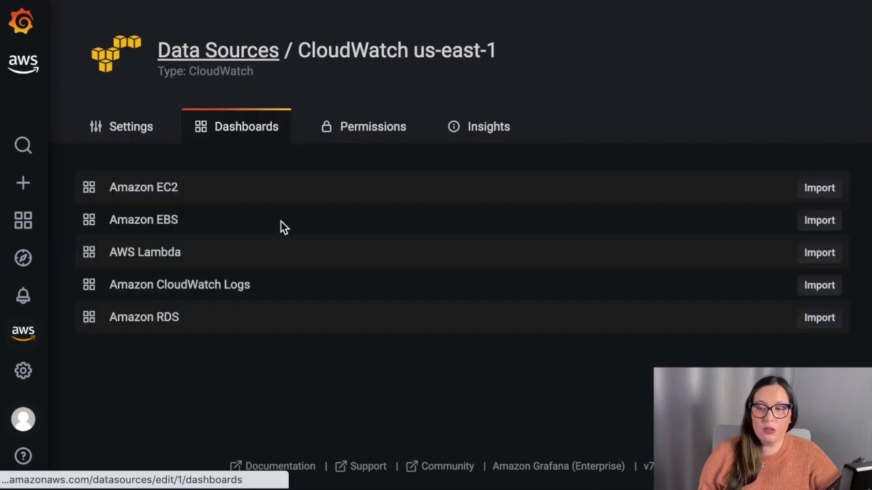
Step: Import the AWS Lambda and Amazon CloudWatch Logs dashboards, then view all dashboards
{"action": "left_click", "coordinate": [805, 256]}
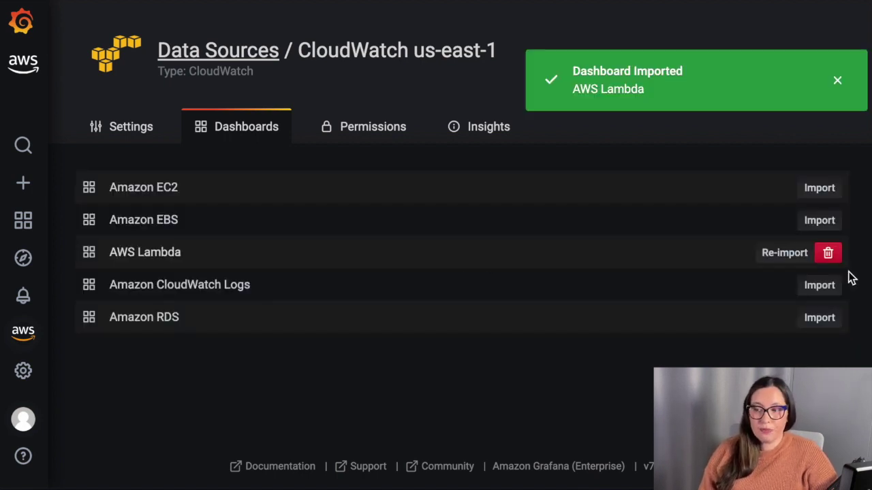
{"action": "left_click", "coordinate": [819, 285]}
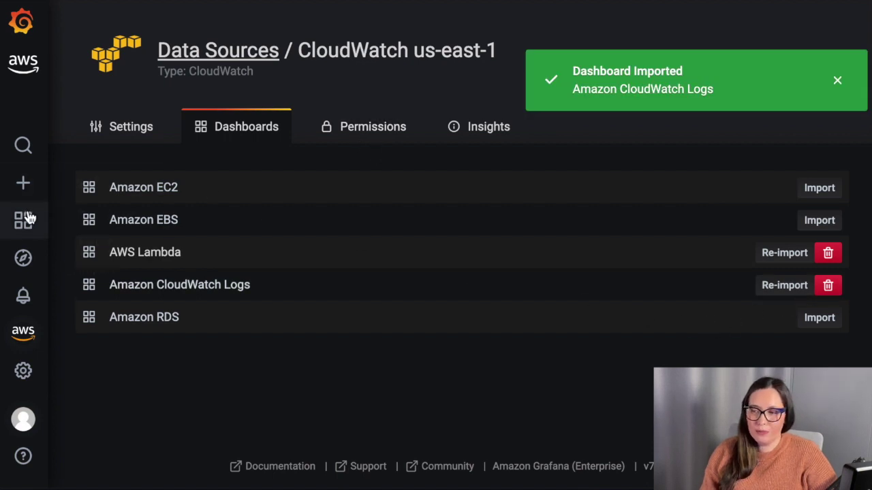
{"action": "mouse_move", "coordinate": [30, 217]}
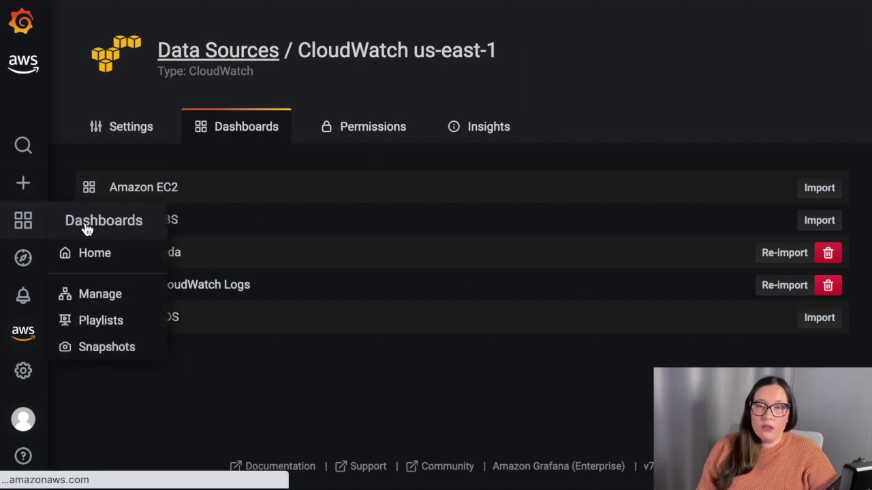
{"action": "left_click", "coordinate": [107, 263]}
{"action": "left_click", "coordinate": [108, 297]}
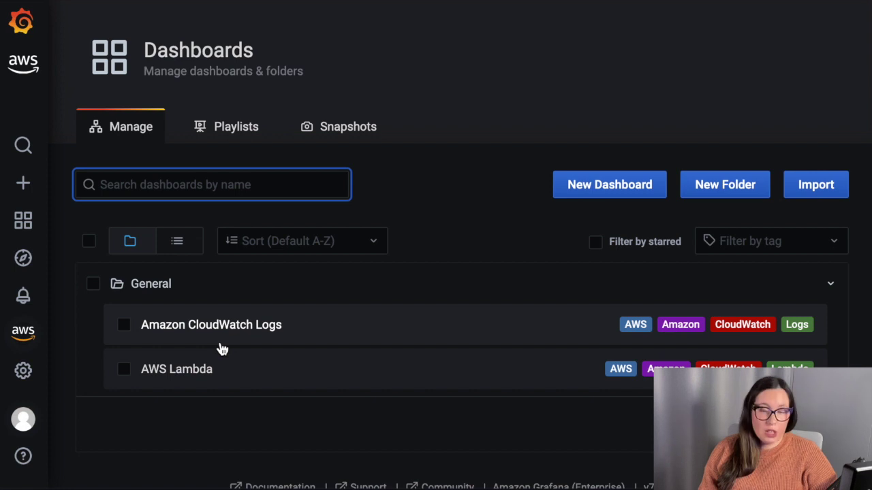
Step: Open the AWS Lambda dashboard and set its time range to Last 30 minutes
{"action": "left_click", "coordinate": [190, 369]}
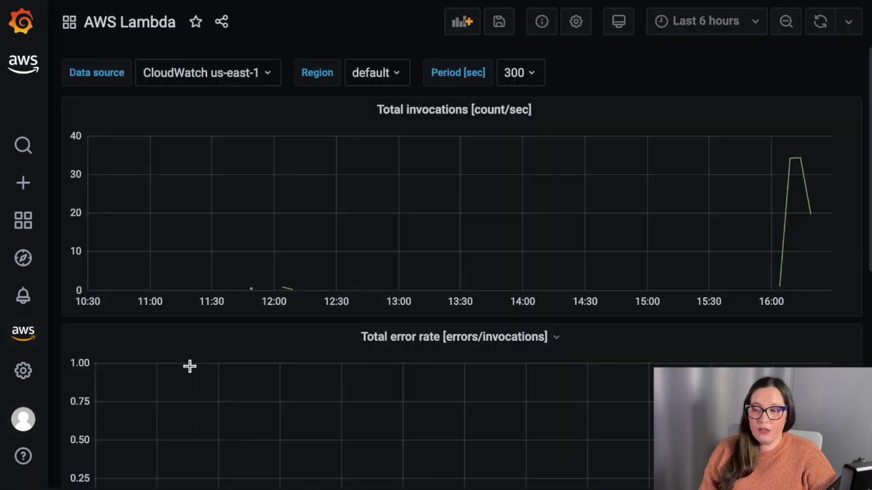
{"action": "left_click", "coordinate": [707, 35]}
{"action": "left_click", "coordinate": [662, 88]}
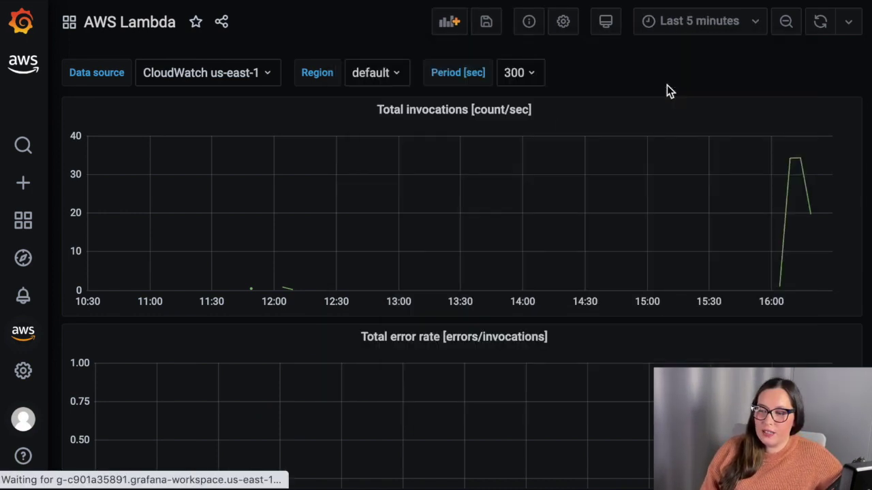
{"action": "left_click", "coordinate": [679, 24]}
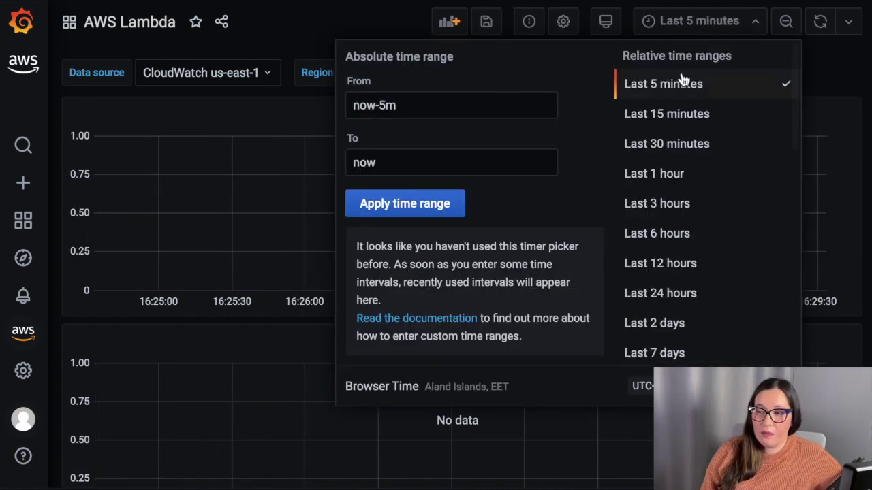
{"action": "left_click", "coordinate": [672, 113]}
{"action": "left_click", "coordinate": [698, 26]}
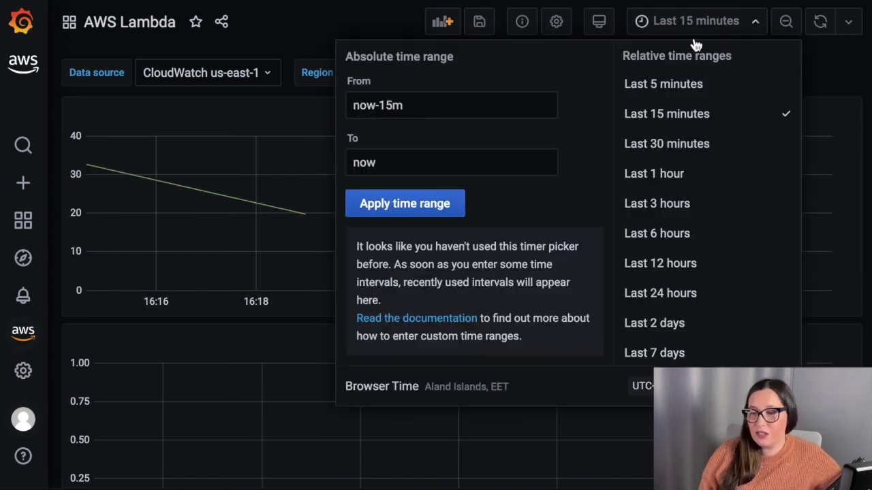
{"action": "left_click", "coordinate": [661, 143]}
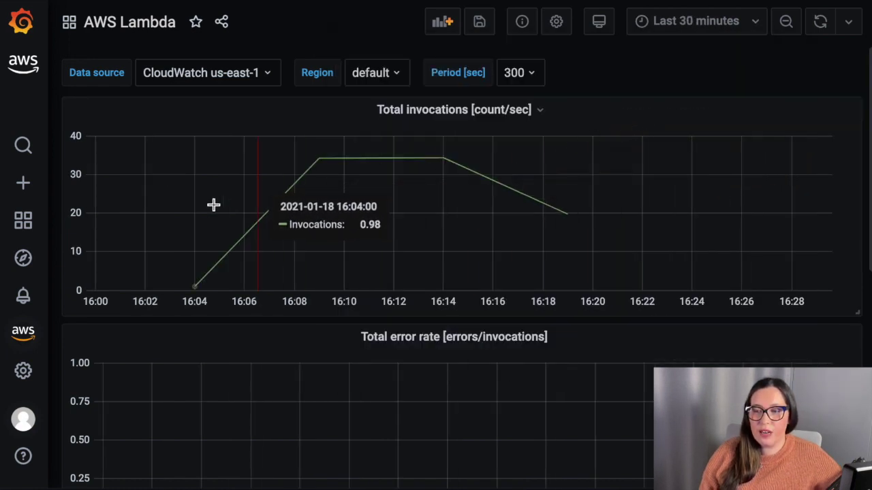
Step: Set the dashboard Period to 60 and Region to us-east-1
{"action": "left_click", "coordinate": [521, 68]}
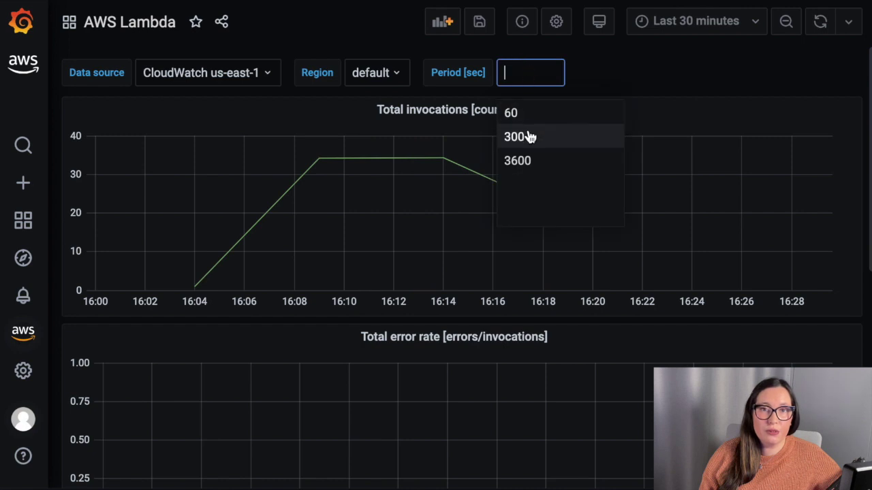
{"action": "left_click", "coordinate": [529, 116]}
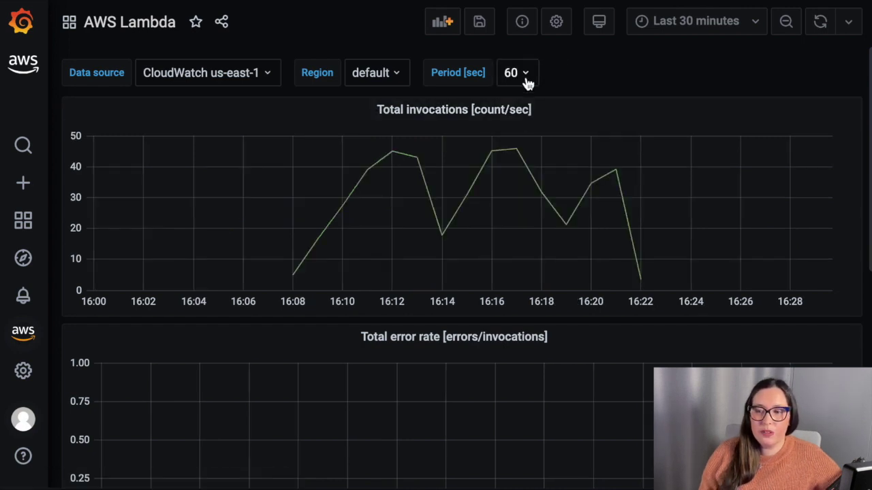
{"action": "left_click", "coordinate": [373, 73]}
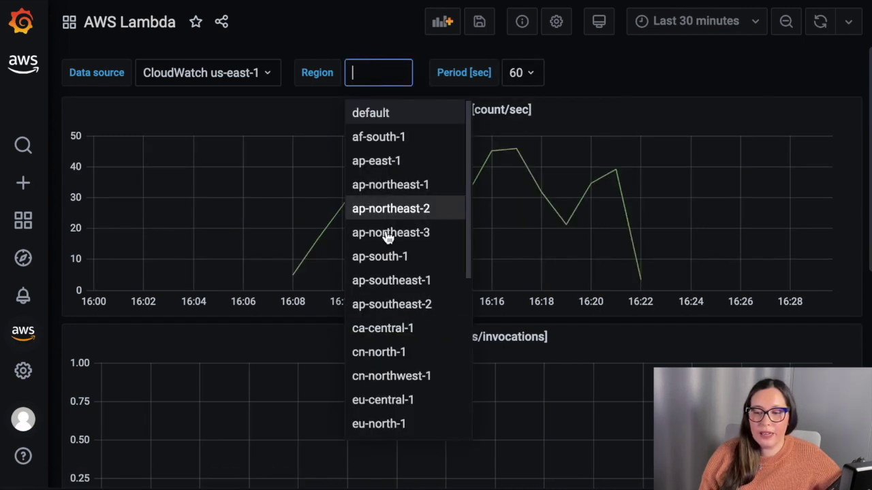
{"action": "scroll", "coordinate": [404, 251], "scroll_direction": "down", "scroll_amount": 3}
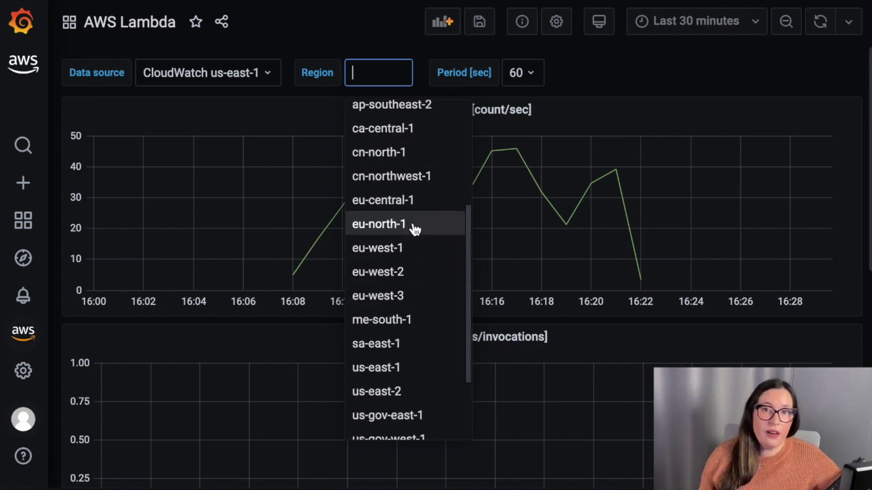
{"action": "left_click", "coordinate": [407, 362]}
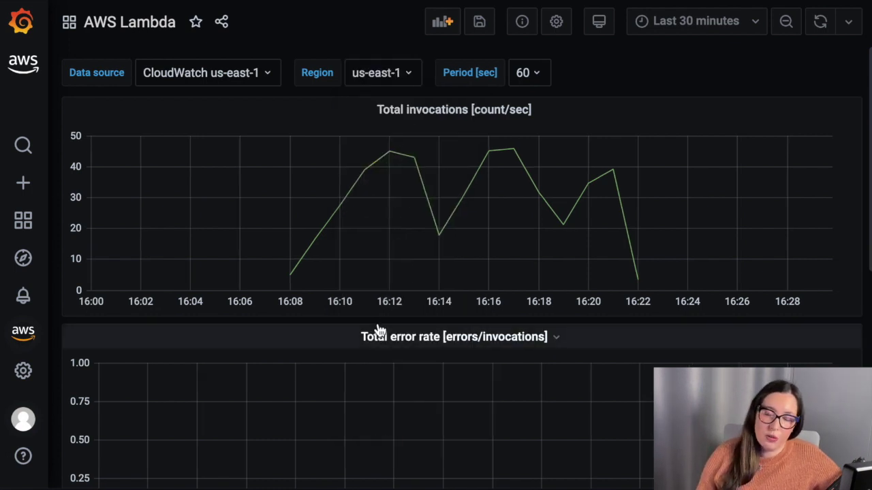
Step: Expand the Per function details section and review its panels
{"action": "scroll", "coordinate": [493, 390], "scroll_direction": "down", "scroll_amount": 2}
{"action": "scroll", "coordinate": [493, 389], "scroll_direction": "down", "scroll_amount": 2}
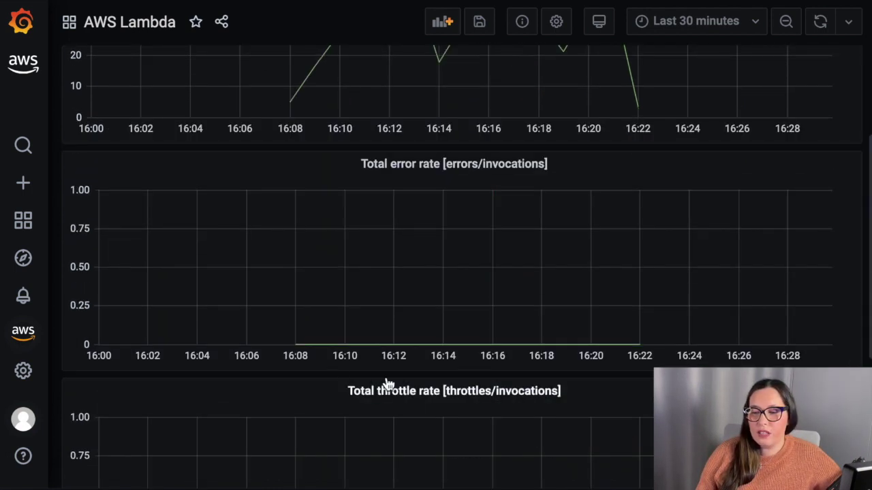
{"action": "scroll", "coordinate": [617, 360], "scroll_direction": "down", "scroll_amount": 1}
{"action": "scroll", "coordinate": [617, 360], "scroll_direction": "down", "scroll_amount": 5}
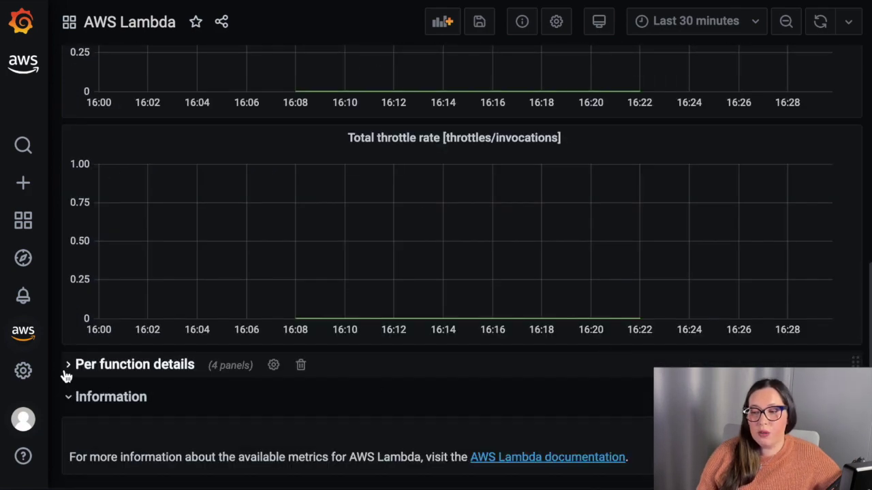
{"action": "left_click", "coordinate": [65, 368]}
{"action": "scroll", "coordinate": [153, 368], "scroll_direction": "down", "scroll_amount": 3}
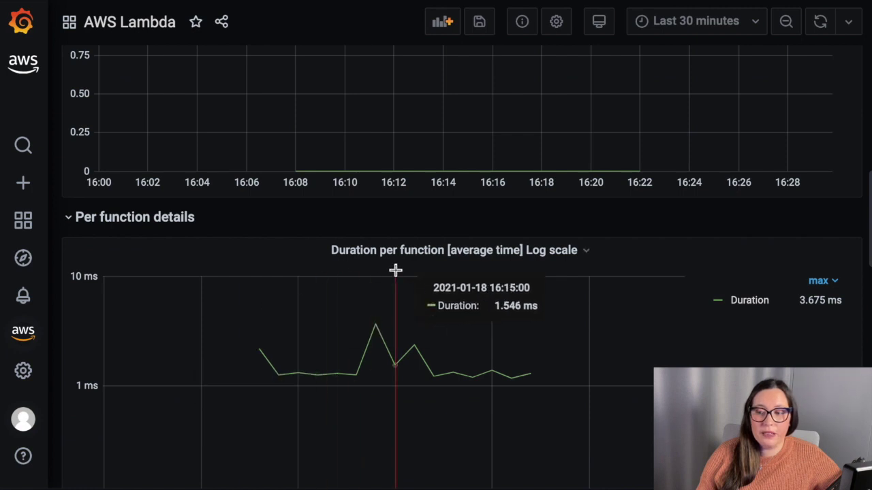
{"action": "scroll", "coordinate": [603, 359], "scroll_direction": "down", "scroll_amount": 2}
{"action": "scroll", "coordinate": [602, 361], "scroll_direction": "down", "scroll_amount": 2}
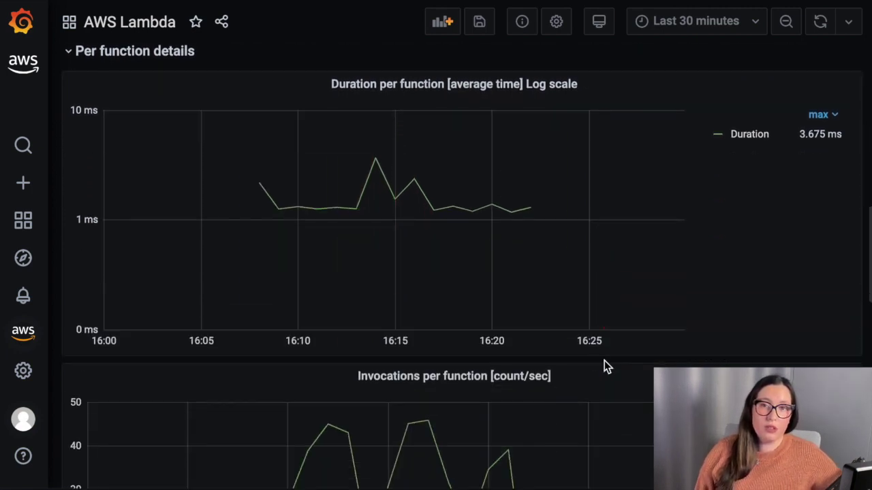
{"action": "scroll", "coordinate": [604, 360], "scroll_direction": "down", "scroll_amount": 1}
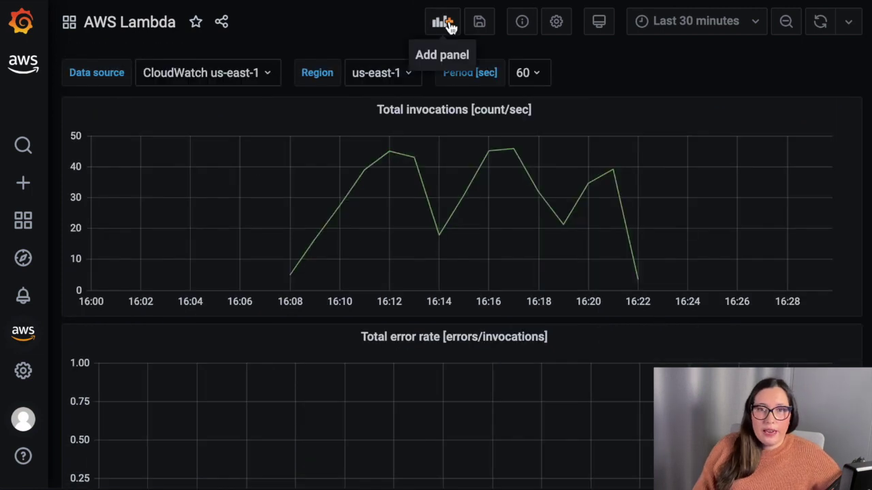
Step: Add a new panel querying CloudWatch us-east-1 in CloudWatch Metrics mode, region us-east-1
{"action": "left_click", "coordinate": [450, 26]}
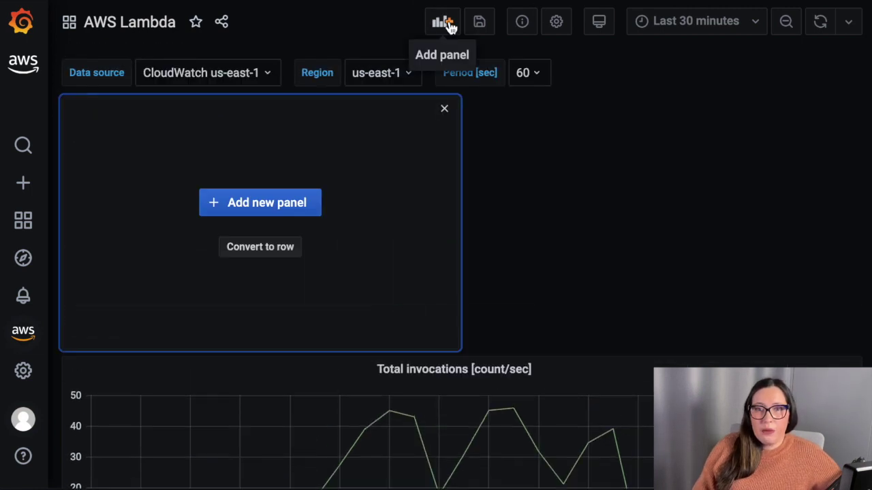
{"action": "left_click", "coordinate": [307, 213]}
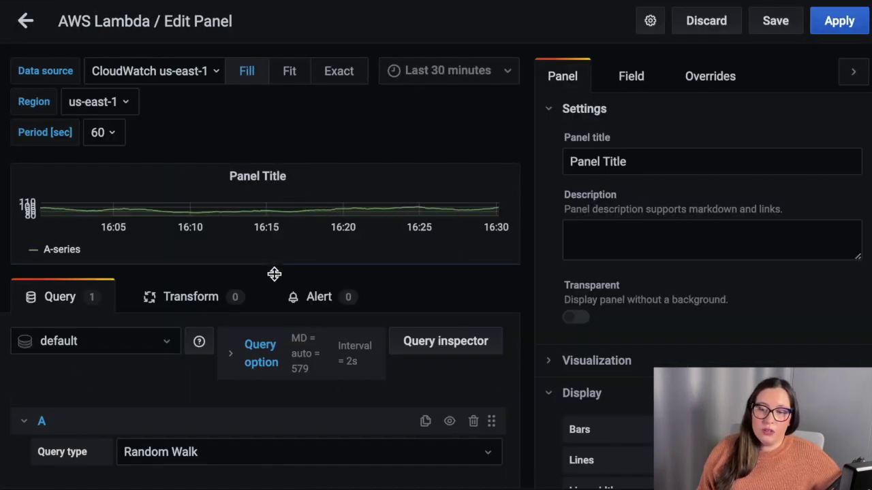
{"action": "scroll", "coordinate": [151, 321], "scroll_direction": "down", "scroll_amount": 1}
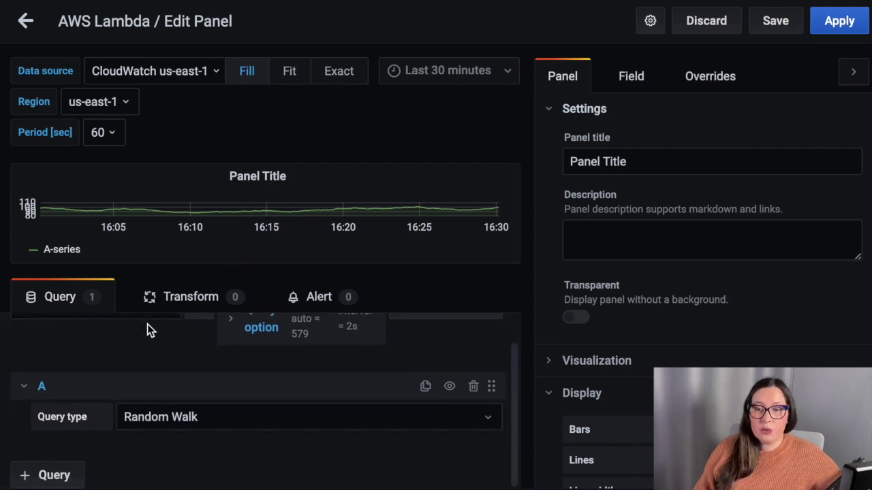
{"action": "scroll", "coordinate": [136, 334], "scroll_direction": "up", "scroll_amount": 1}
{"action": "left_click", "coordinate": [125, 340]}
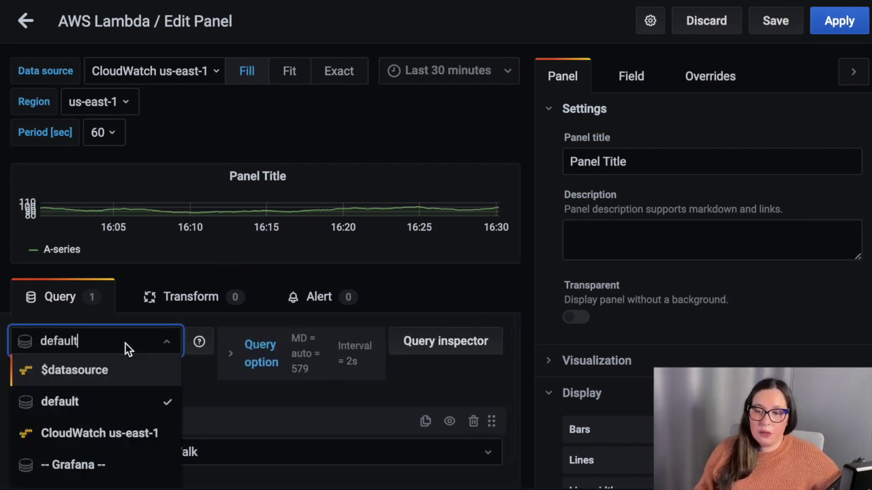
{"action": "left_click", "coordinate": [80, 432]}
{"action": "scroll", "coordinate": [133, 395], "scroll_direction": "down", "scroll_amount": 3}
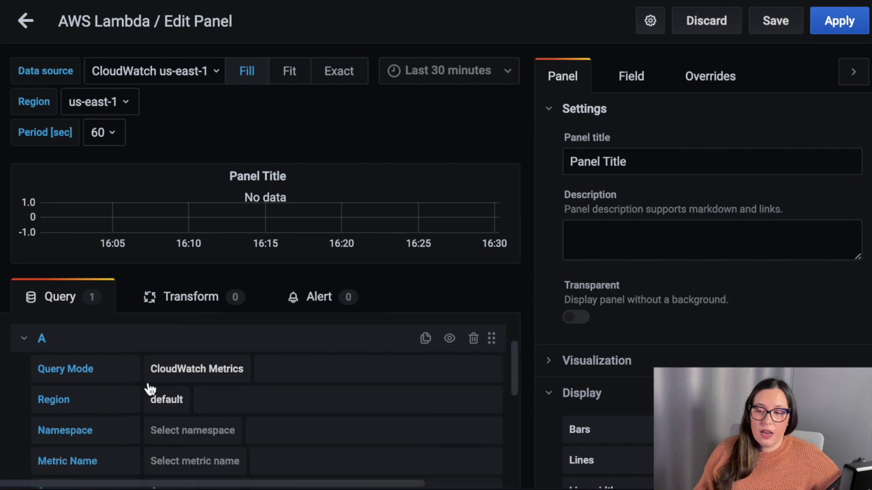
{"action": "left_click", "coordinate": [180, 378]}
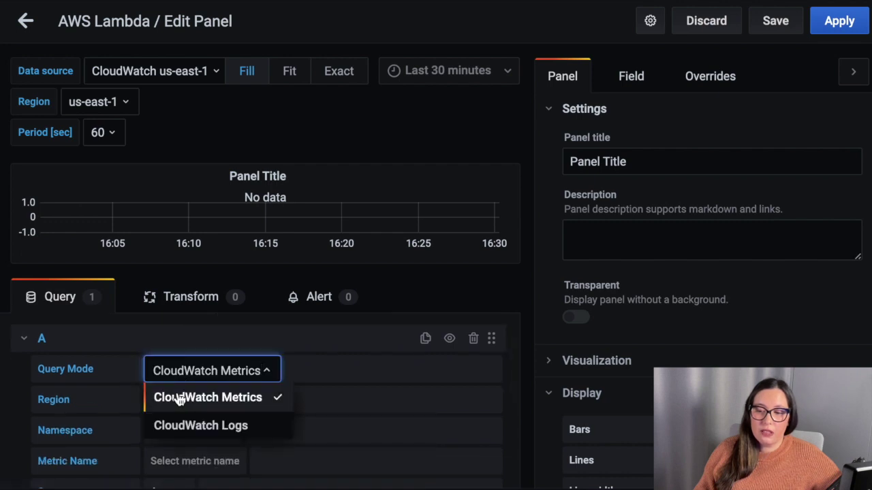
{"action": "left_click", "coordinate": [177, 397]}
{"action": "left_click", "coordinate": [168, 409]}
{"action": "scroll", "coordinate": [214, 443], "scroll_direction": "down", "scroll_amount": 5}
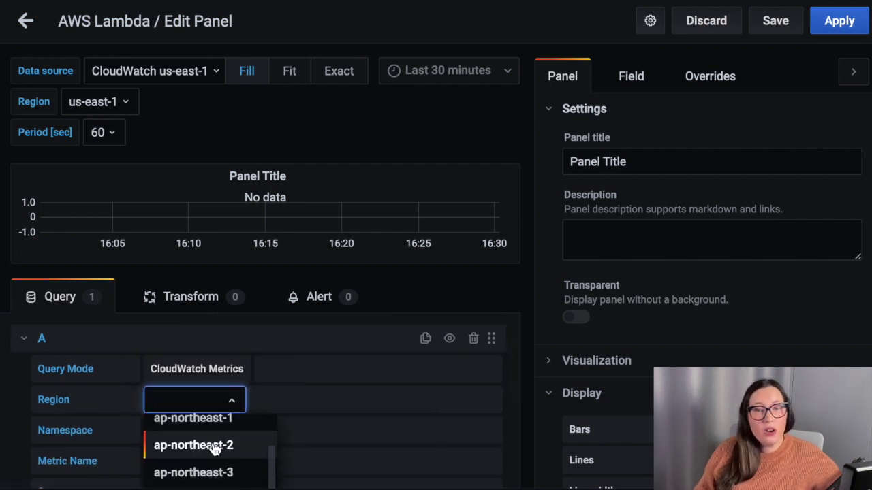
{"action": "scroll", "coordinate": [229, 461], "scroll_direction": "down", "scroll_amount": 6}
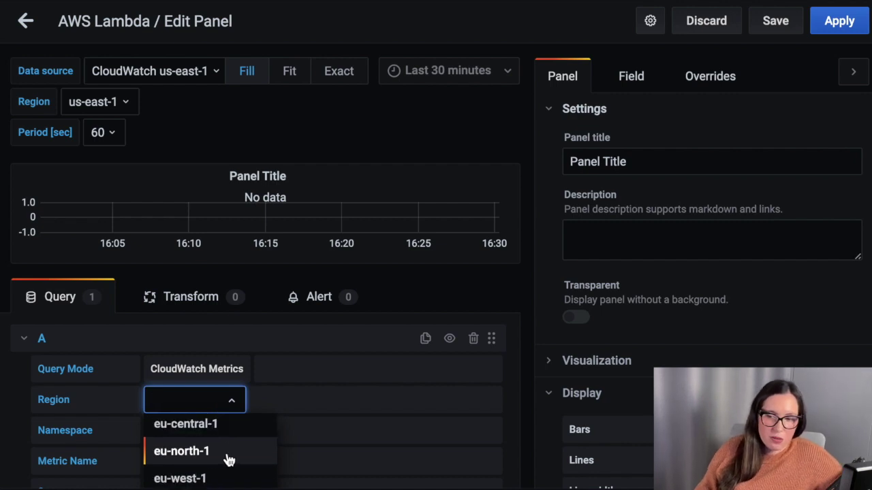
{"action": "left_click", "coordinate": [225, 471]}
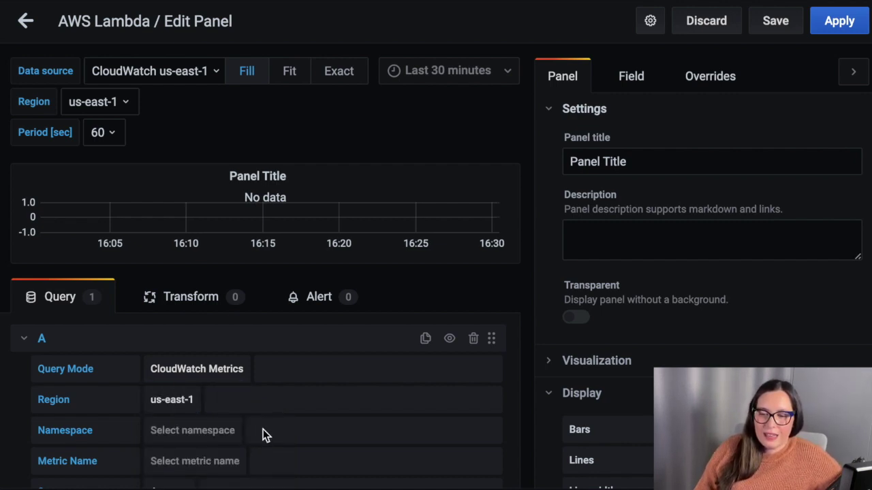
Step: Set the query to namespace AWS/ApiGateway, metric Count, statistic Sum
{"action": "scroll", "coordinate": [266, 426], "scroll_direction": "down", "scroll_amount": 4}
{"action": "scroll", "coordinate": [229, 402], "scroll_direction": "up", "scroll_amount": 3}
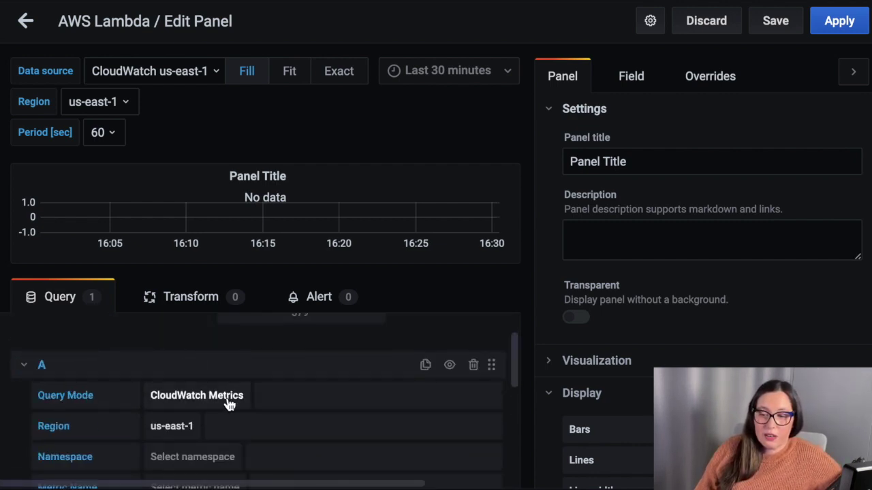
{"action": "left_click", "coordinate": [204, 455]}
{"action": "scroll", "coordinate": [211, 453], "scroll_direction": "down", "scroll_amount": 3}
{"action": "scroll", "coordinate": [232, 443], "scroll_direction": "down", "scroll_amount": 1}
{"action": "scroll", "coordinate": [230, 424], "scroll_direction": "up", "scroll_amount": 3}
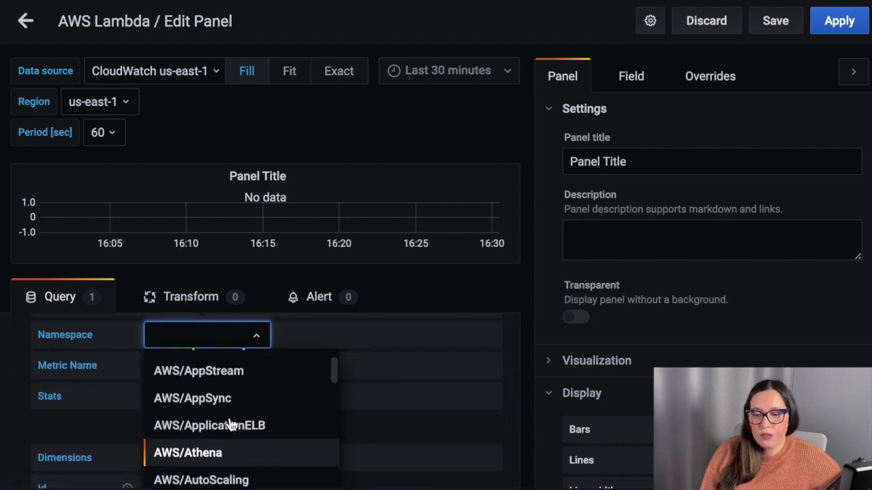
{"action": "left_click", "coordinate": [238, 418]}
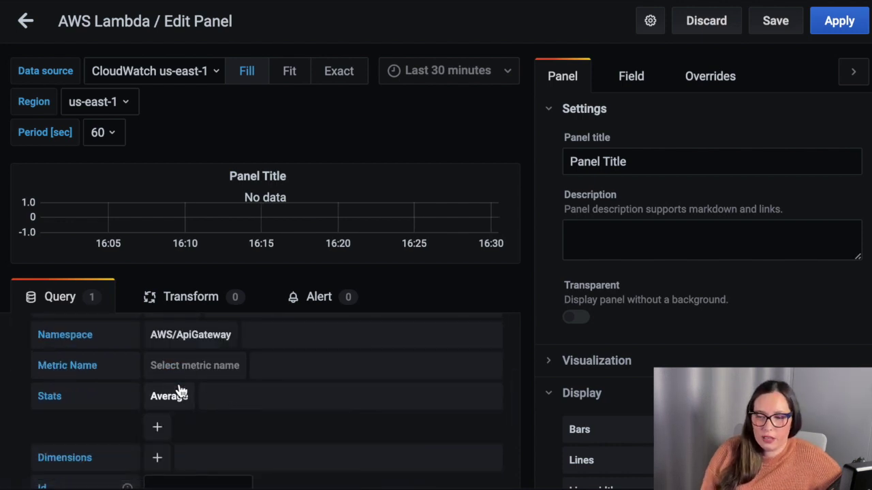
{"action": "left_click", "coordinate": [243, 366]}
{"action": "scroll", "coordinate": [259, 442], "scroll_direction": "down", "scroll_amount": 1}
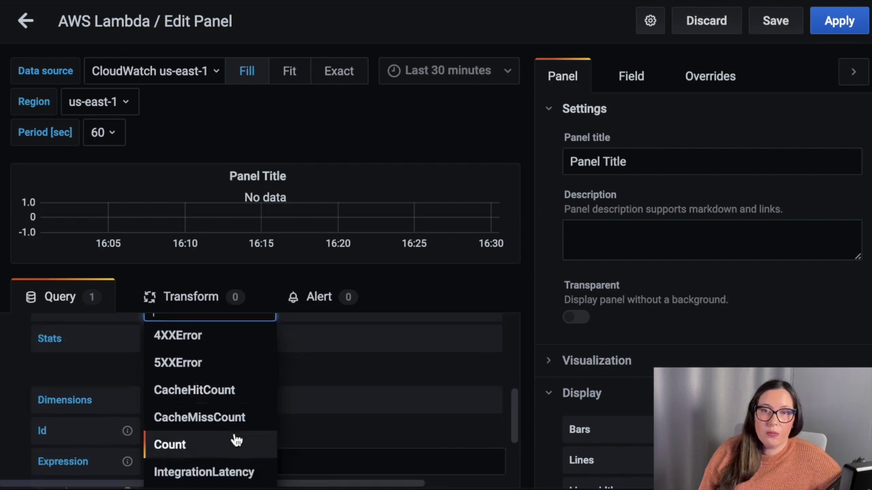
{"action": "left_click", "coordinate": [235, 442]}
{"action": "left_click", "coordinate": [180, 342]}
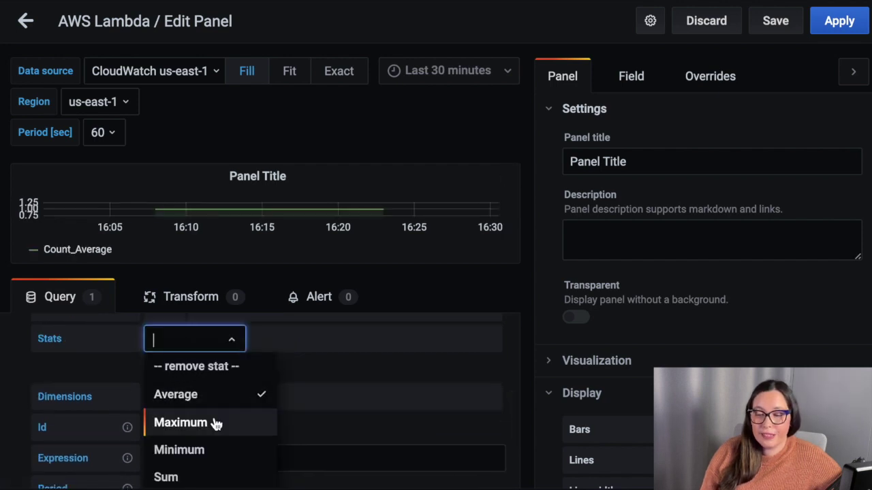
{"action": "left_click", "coordinate": [217, 473]}
{"action": "scroll", "coordinate": [266, 408], "scroll_direction": "up", "scroll_amount": 5}
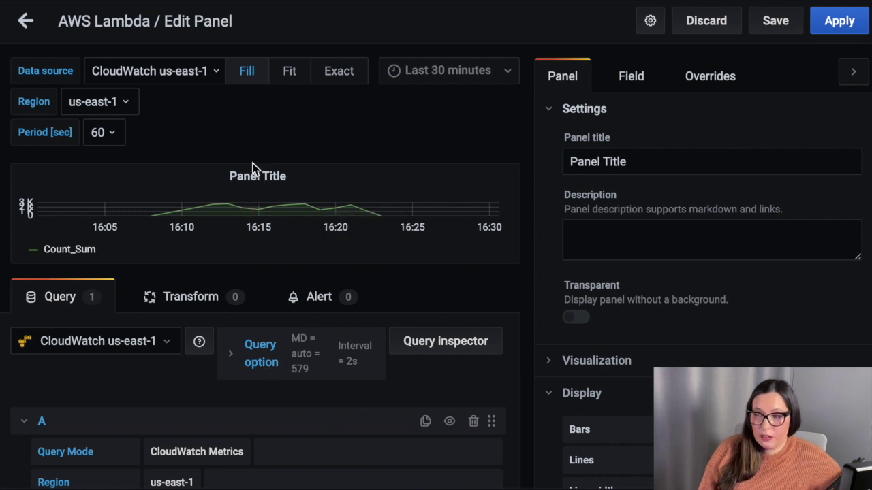
Step: Title the panel 'Api Gateway calls' and widen it to full width on the dashboard
{"action": "triple_click", "coordinate": [651, 161]}
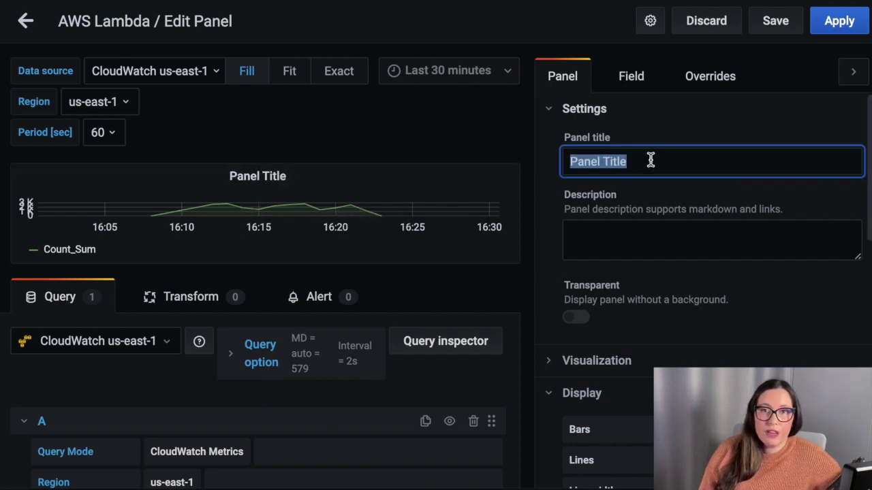
{"action": "type", "text": "Api Gate"}
{"action": "type", "text": "way calls"}
{"action": "key", "text": "Escape"}
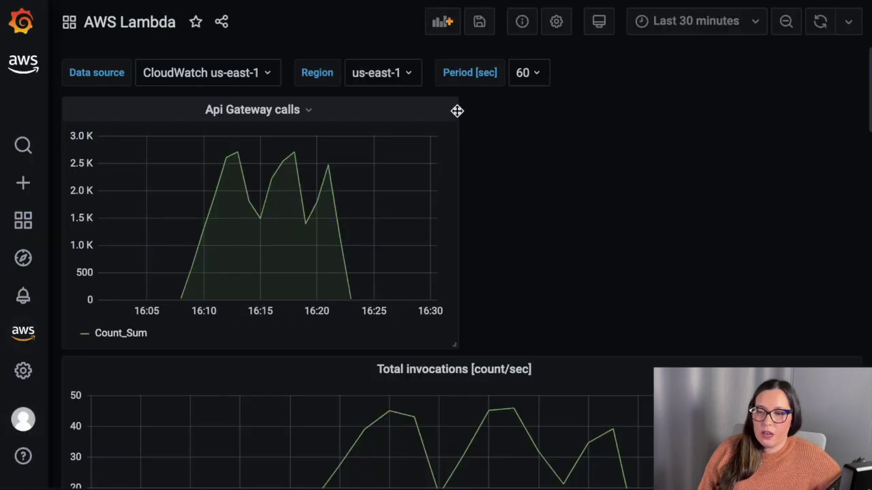
{"action": "left_click_drag", "start_coordinate": [454, 346], "coordinate": [855, 306]}
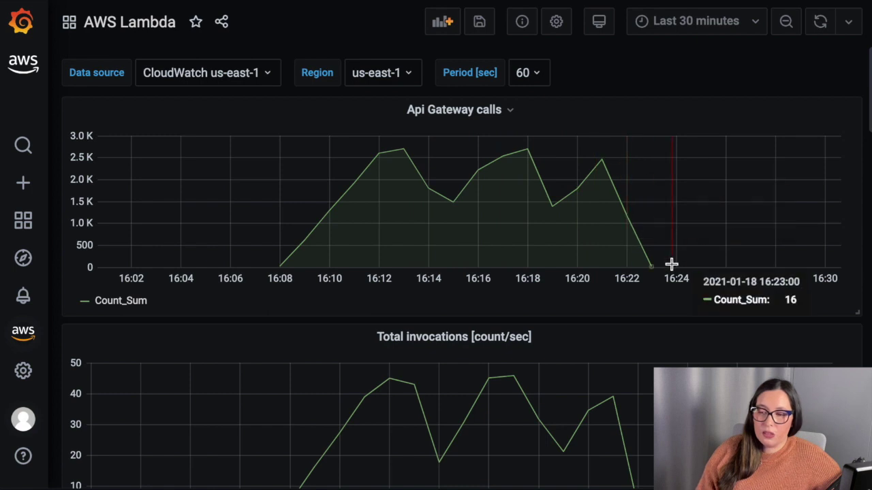
Step: Save the current changes to the customized Lambda dashboard
{"action": "mouse_move", "coordinate": [81, 342]}
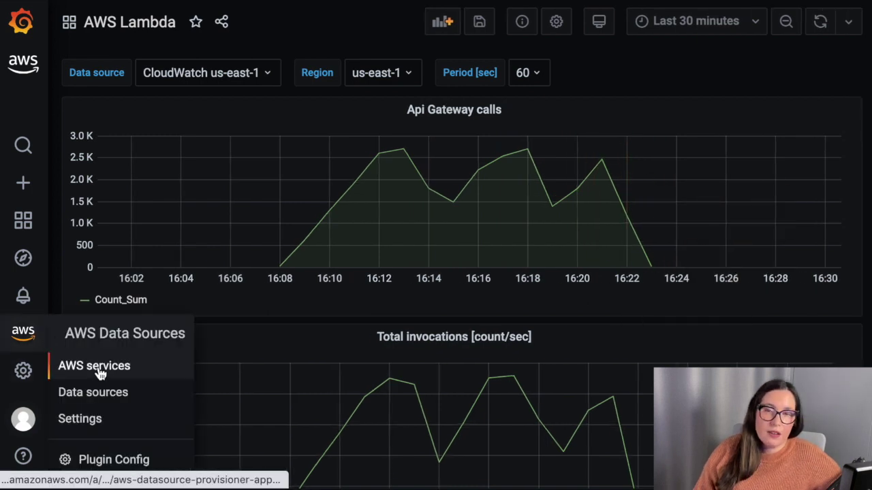
{"action": "left_click", "coordinate": [99, 367]}
{"action": "left_click", "coordinate": [367, 163]}
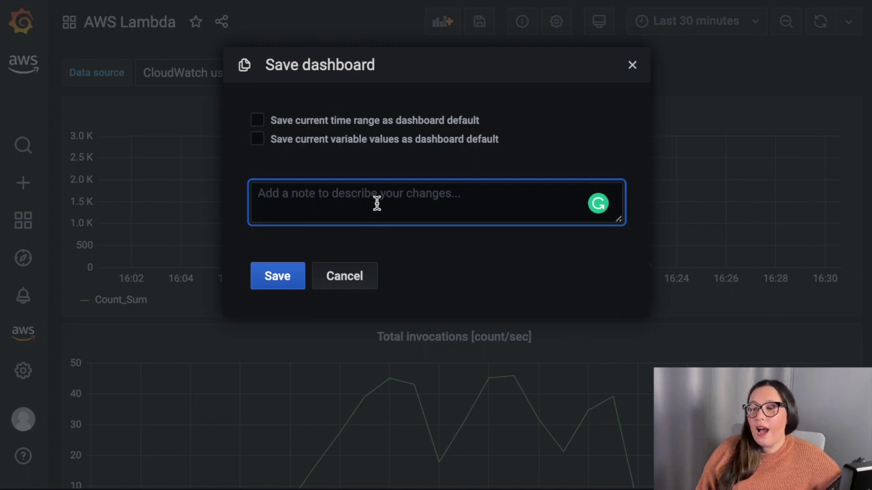
{"action": "left_click", "coordinate": [278, 276]}
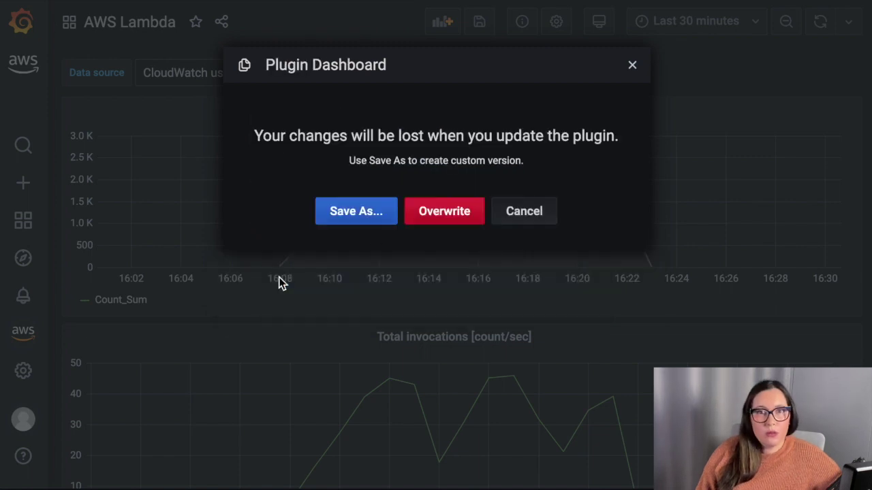
Step: Save the dashboard as a copy named 'AWS Lambda Foobar' in the General folder
{"action": "left_click", "coordinate": [366, 211]}
{"action": "double_click", "coordinate": [349, 137]}
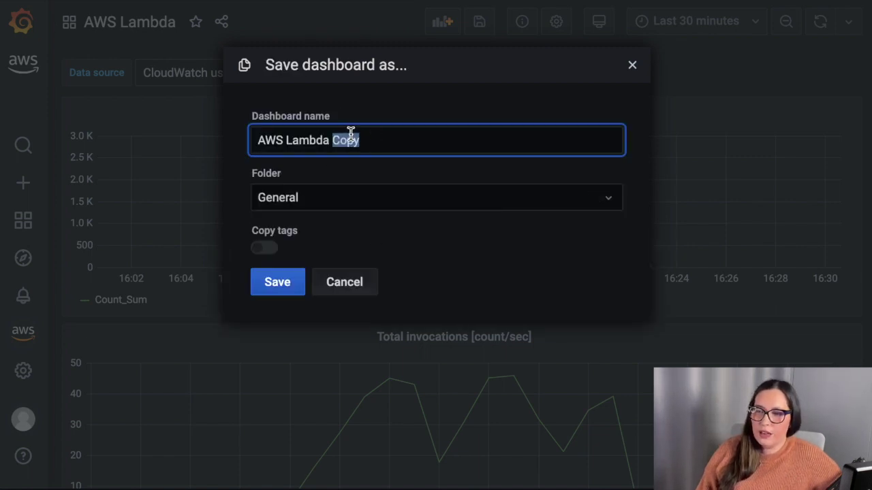
{"action": "key", "text": "BackSpace"}
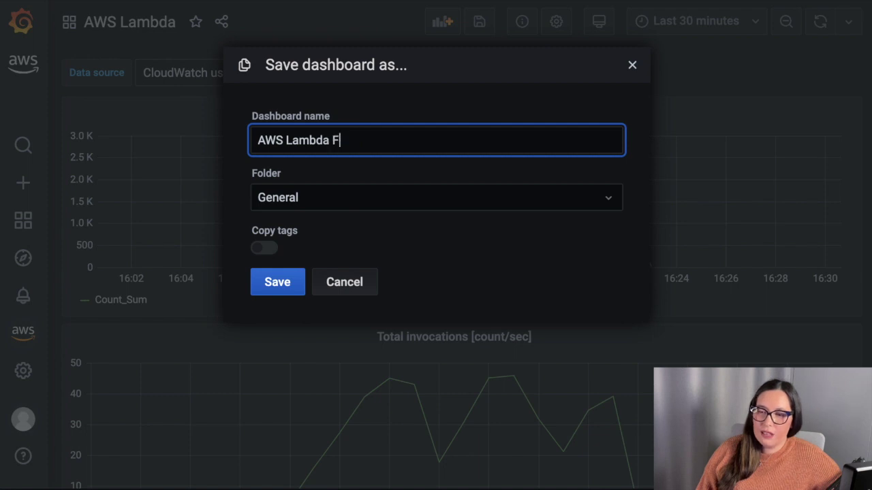
{"action": "left_click", "coordinate": [284, 284]}
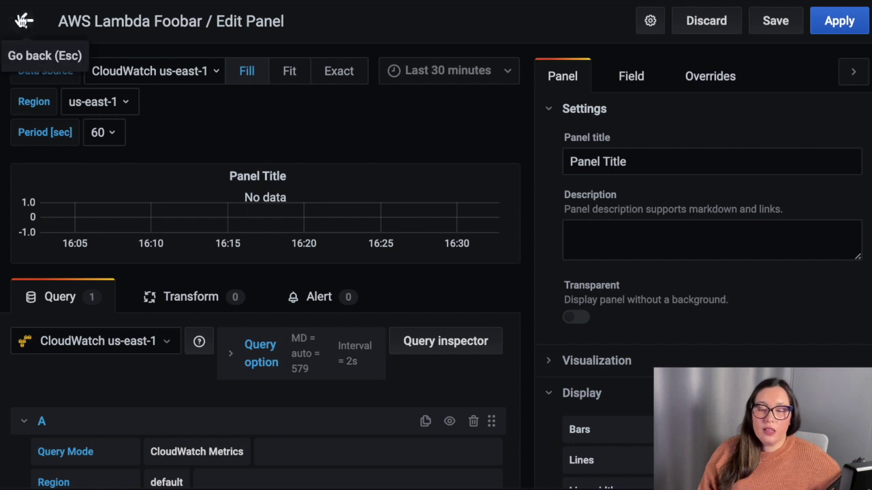
Step: Keep CloudWatch us-east-1 as the panel's data source and set Query Mode to CloudWatch Logs
{"action": "left_click", "coordinate": [151, 344]}
{"action": "scroll", "coordinate": [150, 422], "scroll_direction": "down", "scroll_amount": 3}
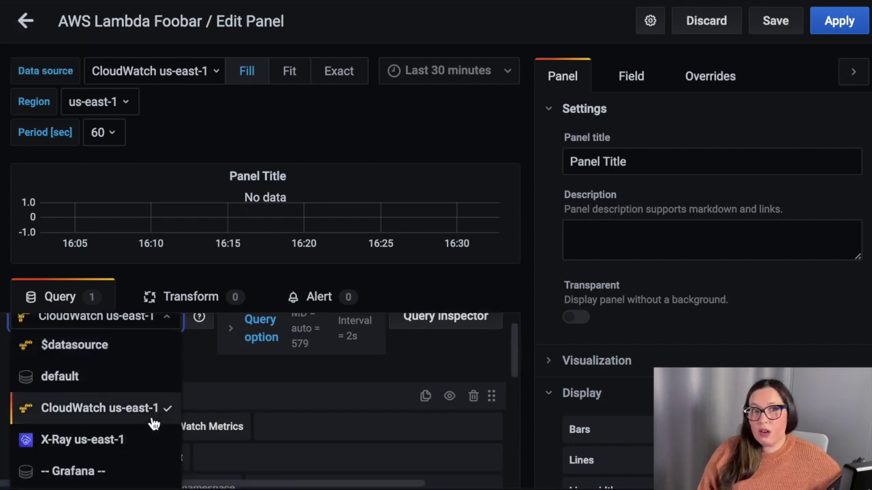
{"action": "scroll", "coordinate": [145, 432], "scroll_direction": "up", "scroll_amount": 5}
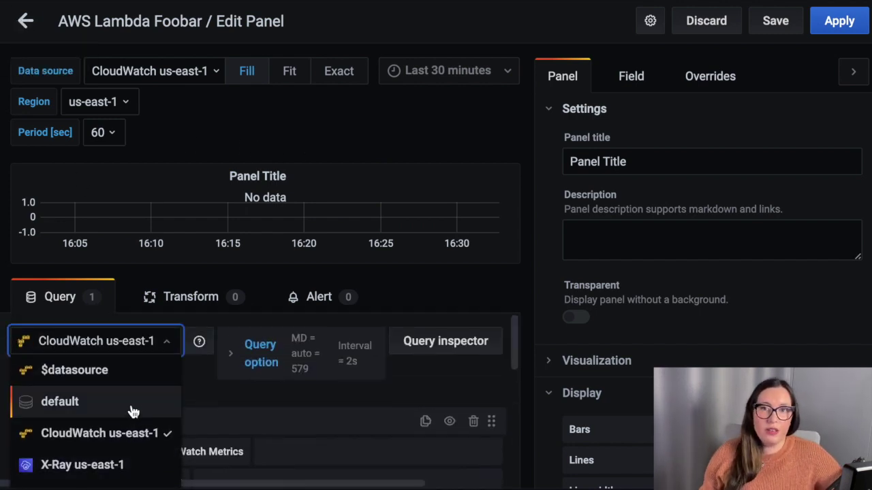
{"action": "left_click", "coordinate": [132, 435]}
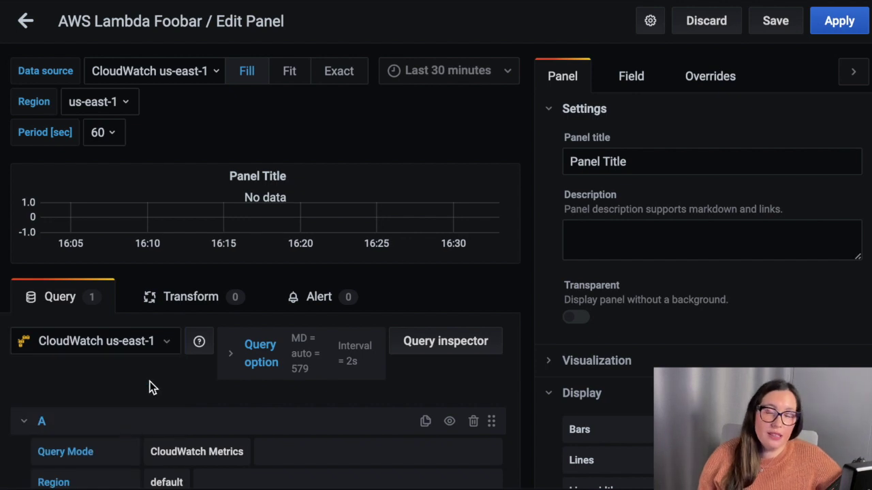
{"action": "scroll", "coordinate": [170, 426], "scroll_direction": "down", "scroll_amount": 1}
{"action": "left_click", "coordinate": [176, 419]}
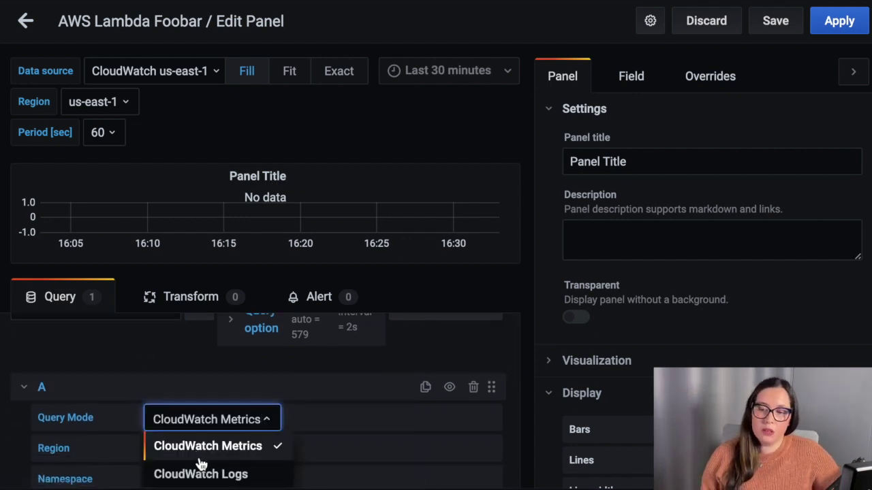
{"action": "left_click", "coordinate": [207, 473]}
Step: Leave the Region at its default and bring up the available Lambda log groups
{"action": "scroll", "coordinate": [180, 409], "scroll_direction": "down", "scroll_amount": 2}
{"action": "left_click", "coordinate": [182, 379]}
{"action": "scroll", "coordinate": [181, 443], "scroll_direction": "down", "scroll_amount": 5}
{"action": "scroll", "coordinate": [181, 447], "scroll_direction": "down", "scroll_amount": 4}
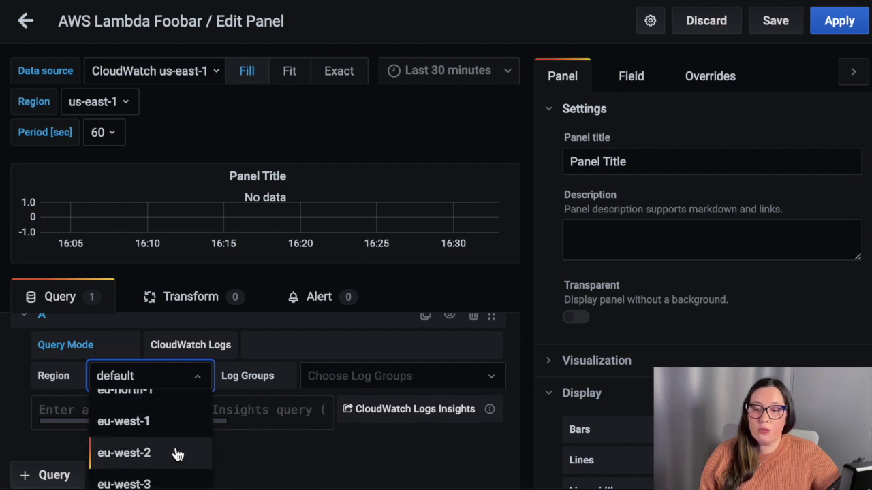
{"action": "scroll", "coordinate": [177, 455], "scroll_direction": "up", "scroll_amount": 3}
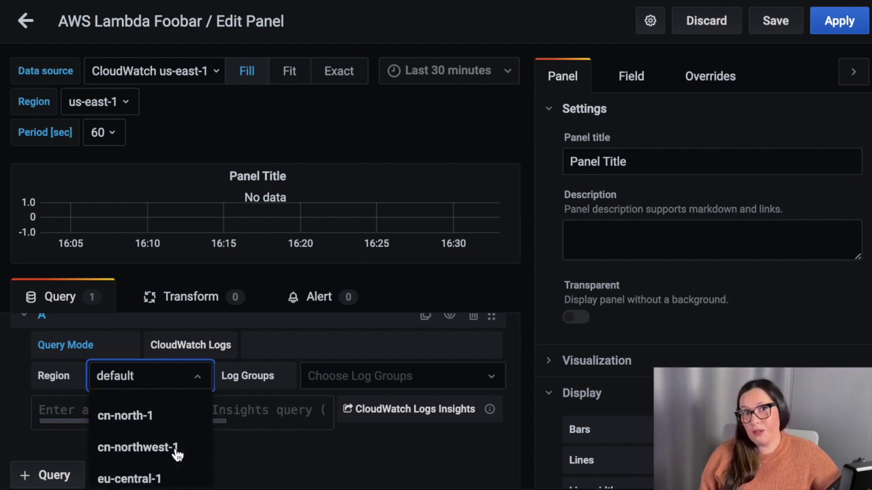
{"action": "scroll", "coordinate": [177, 455], "scroll_direction": "down", "scroll_amount": 4}
{"action": "scroll", "coordinate": [177, 454], "scroll_direction": "up", "scroll_amount": 1}
{"action": "scroll", "coordinate": [177, 455], "scroll_direction": "down", "scroll_amount": 1}
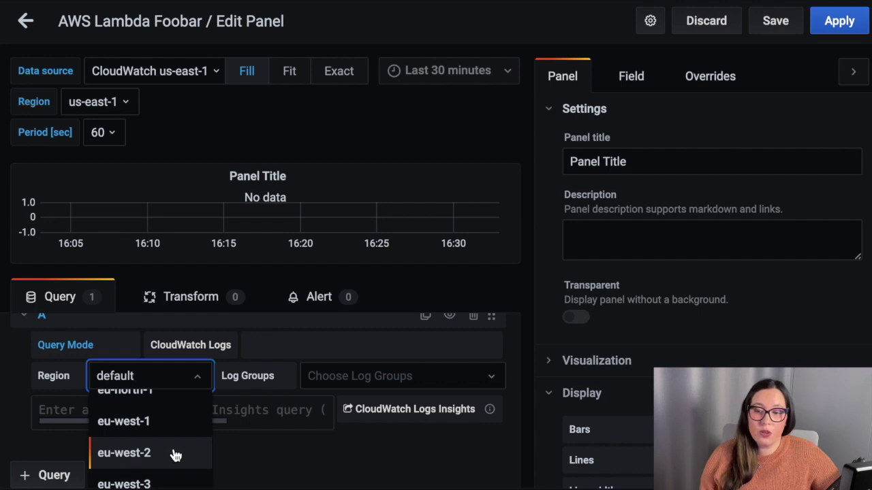
{"action": "scroll", "coordinate": [164, 477], "scroll_direction": "up", "scroll_amount": 4}
{"action": "scroll", "coordinate": [157, 469], "scroll_direction": "up", "scroll_amount": 5}
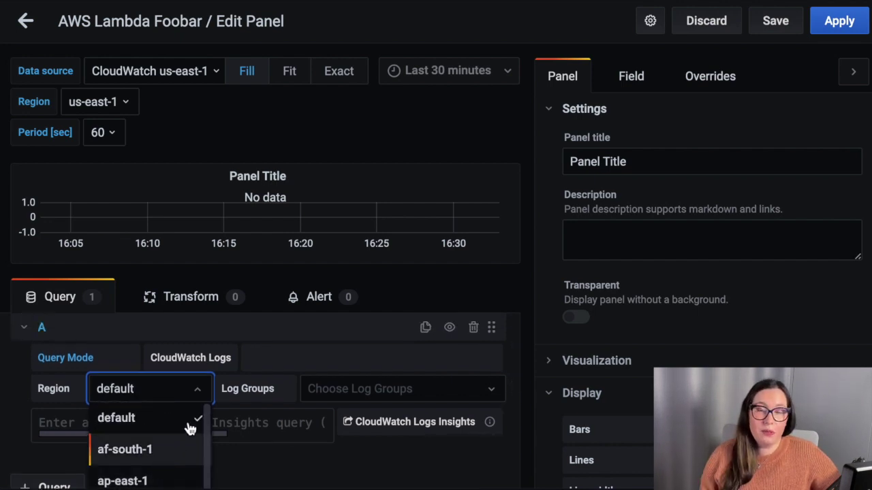
{"action": "left_click", "coordinate": [336, 393]}
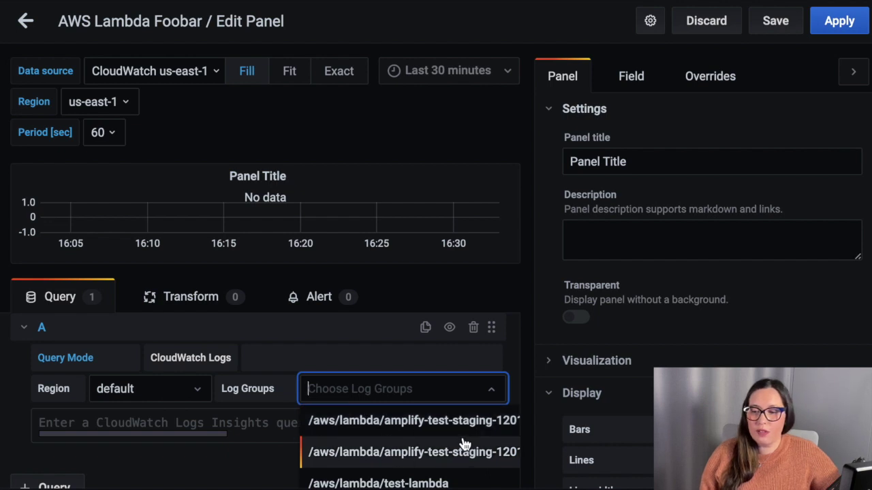
{"action": "scroll", "coordinate": [465, 446], "scroll_direction": "down", "scroll_amount": 1}
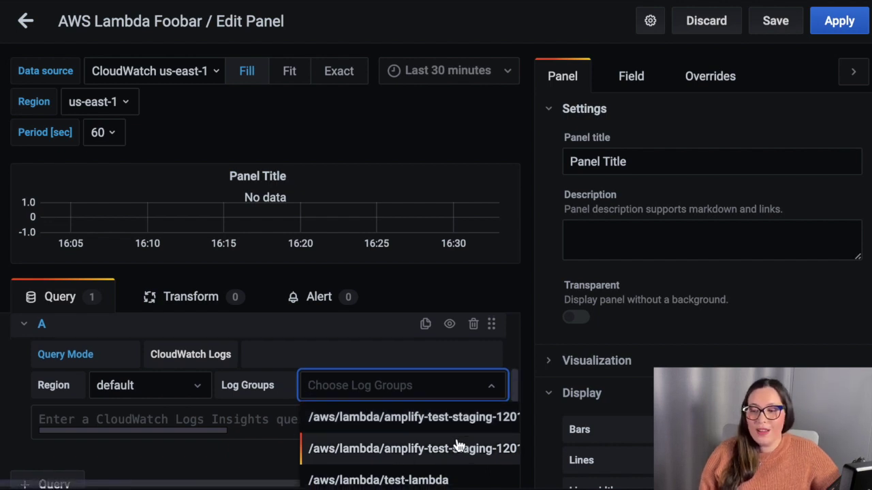